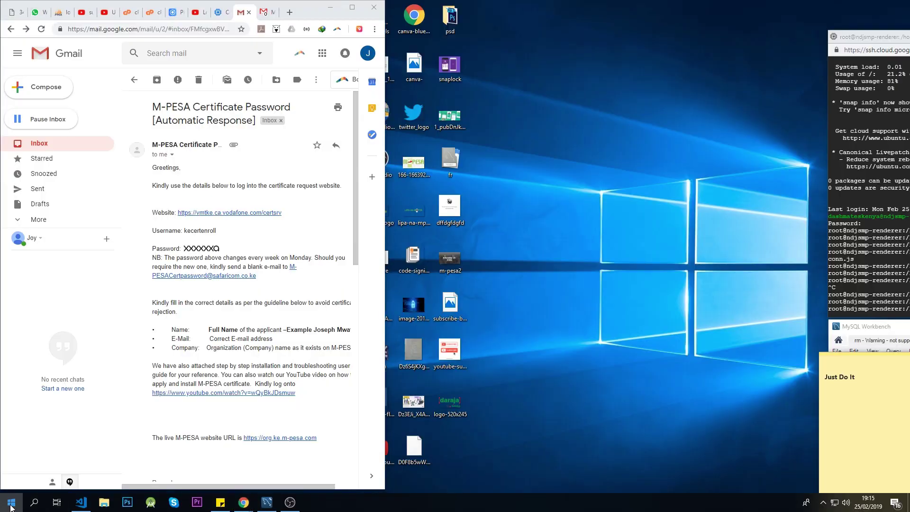
# Launch Internet Explorer from the Start menu's Windows Accessories group.
pyautogui.click(12, 502)
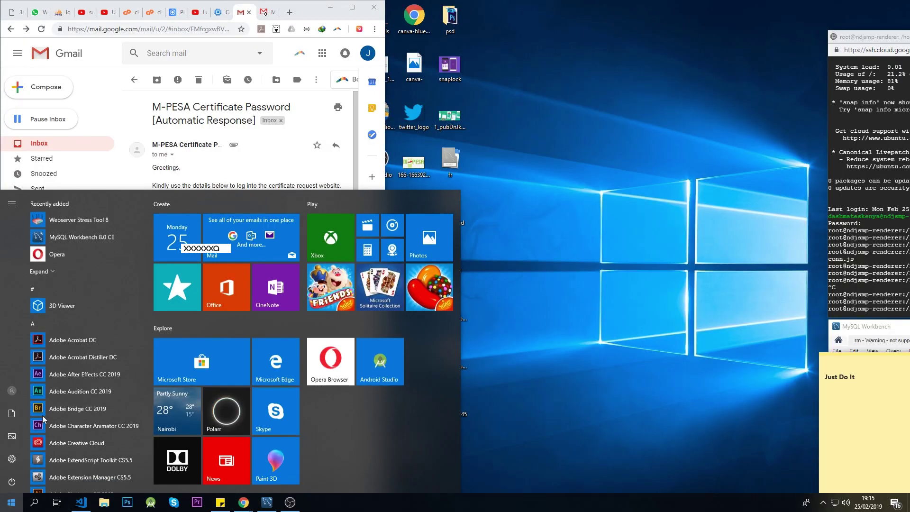
pyautogui.scroll(-5, 84, 389)
pyautogui.scroll(-5, 84, 389)
pyautogui.scroll(-5, 84, 390)
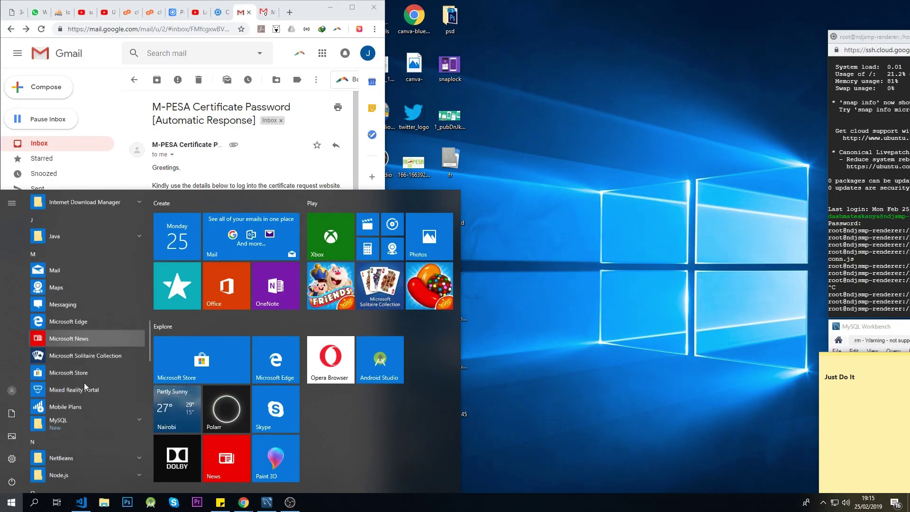
pyautogui.scroll(-5, 85, 387)
pyautogui.scroll(-3, 84, 386)
pyautogui.scroll(-3, 84, 386)
pyautogui.scroll(-3, 84, 386)
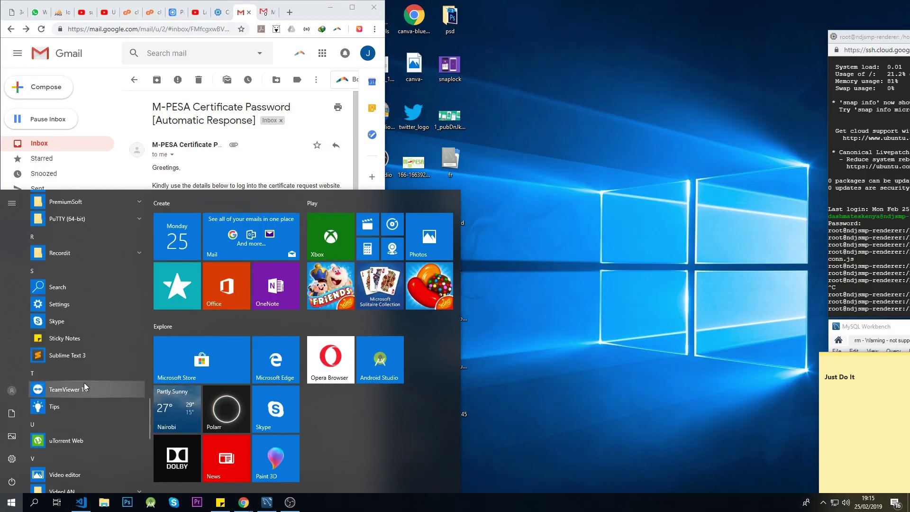
pyautogui.scroll(-3, 84, 385)
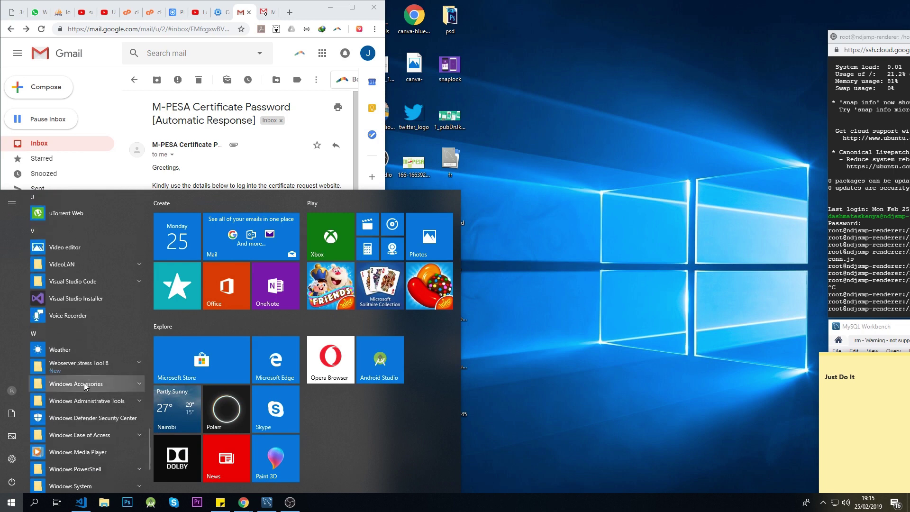
pyautogui.click(85, 386)
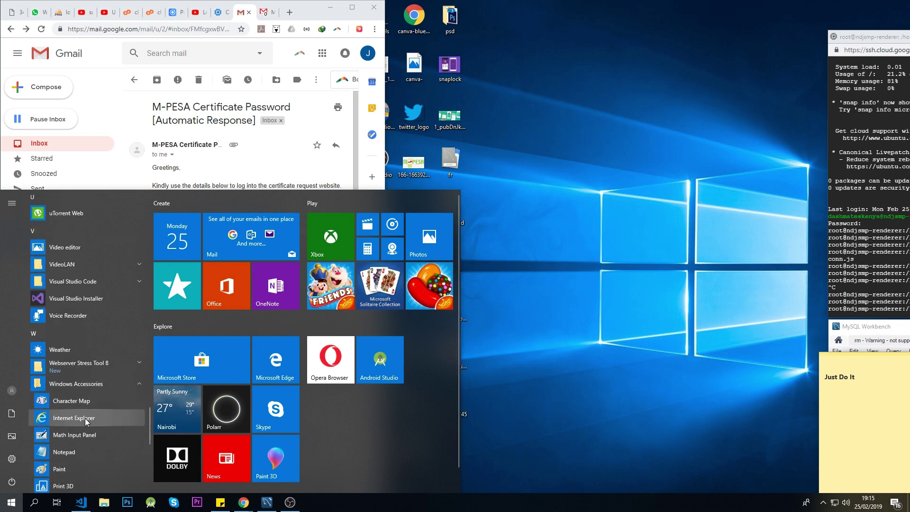
pyautogui.click(86, 420)
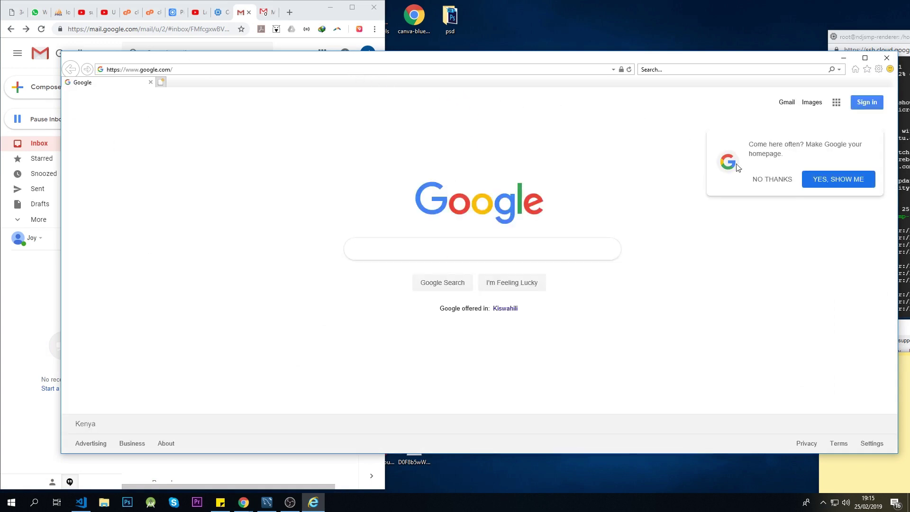
# Open F12 Developer Tools on the Google page, set document mode to 11, and narrow the window.
pyautogui.click(879, 69)
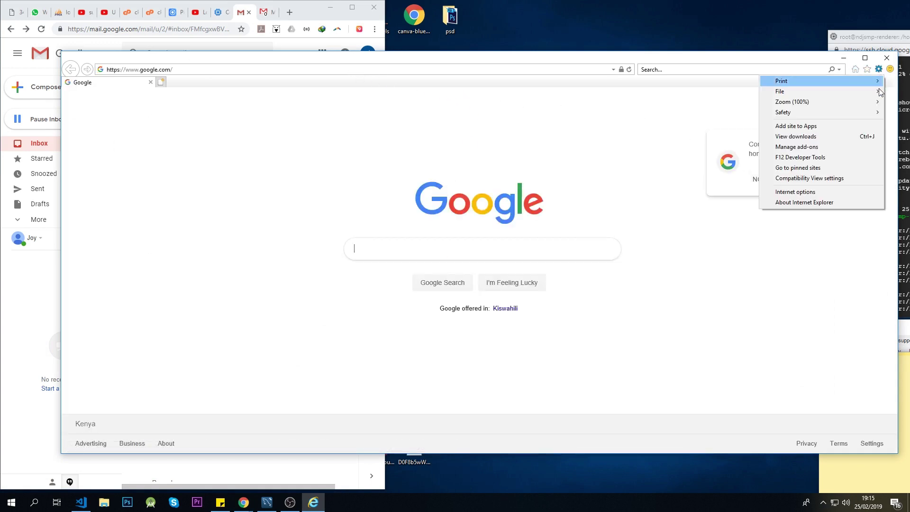
pyautogui.click(808, 158)
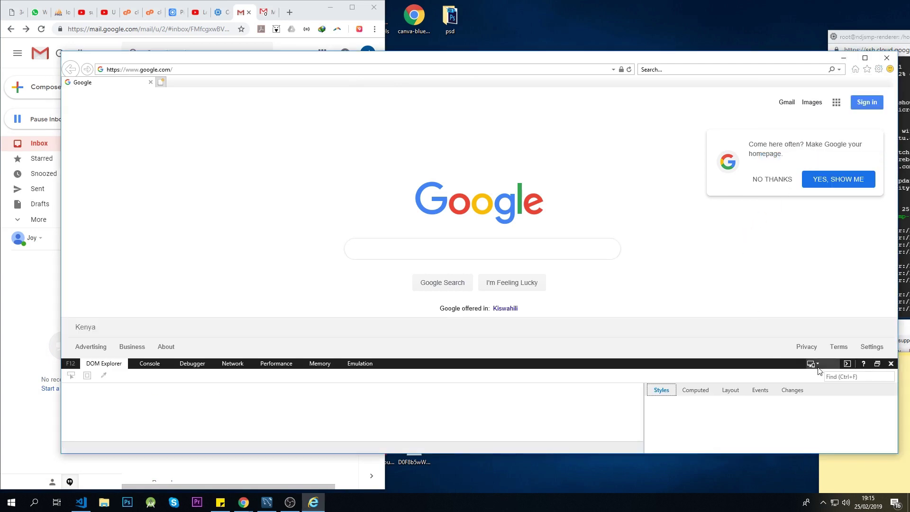
pyautogui.click(817, 367)
pyautogui.click(825, 388)
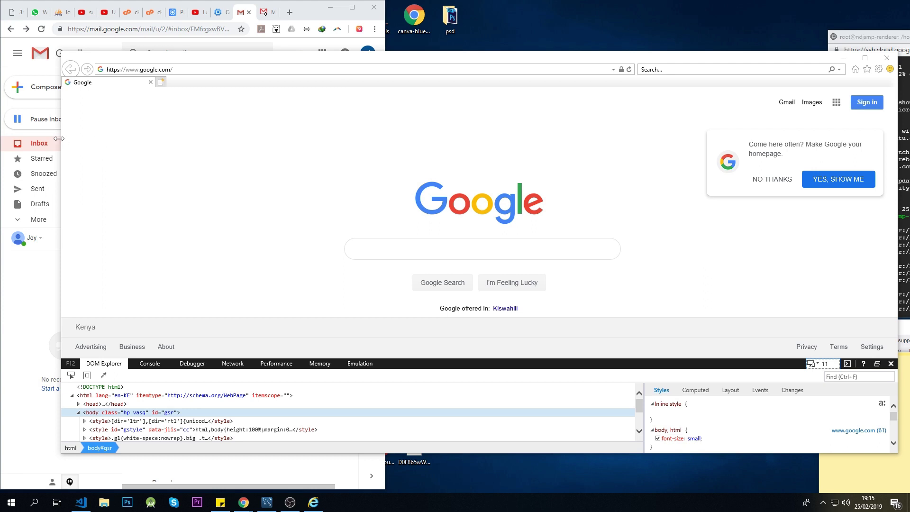
pyautogui.moveTo(60, 138); pyautogui.dragTo(348, 160)
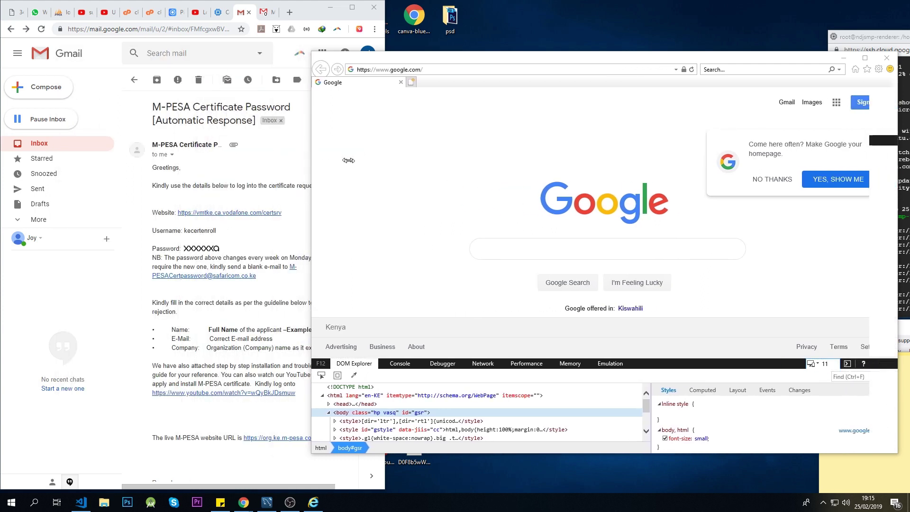
# Copy the certificate request website link from the Gmail message.
pyautogui.moveTo(347, 159); pyautogui.dragTo(386, 170)
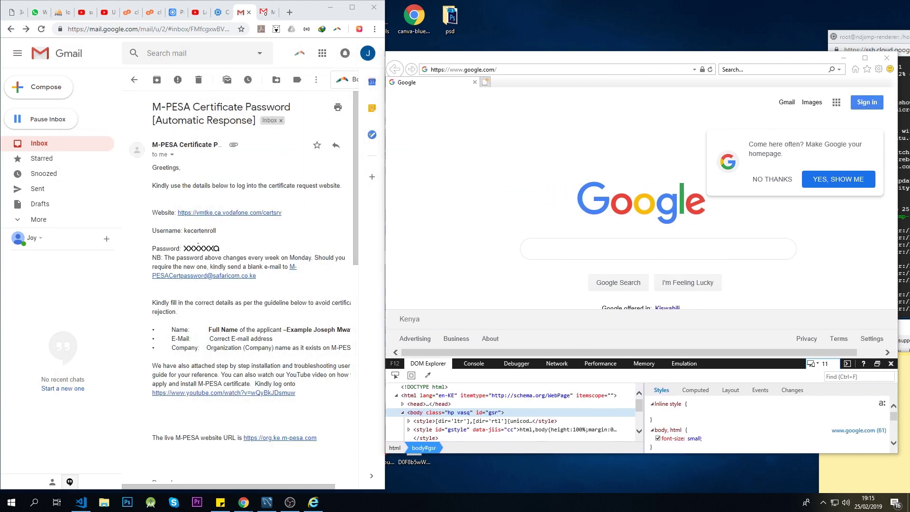
pyautogui.click(177, 212)
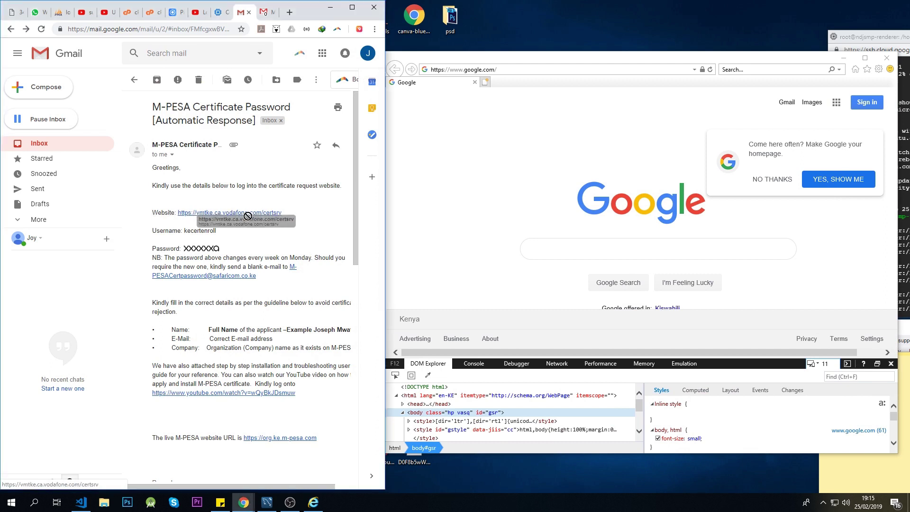
pyautogui.moveTo(283, 215); pyautogui.dragTo(182, 212)
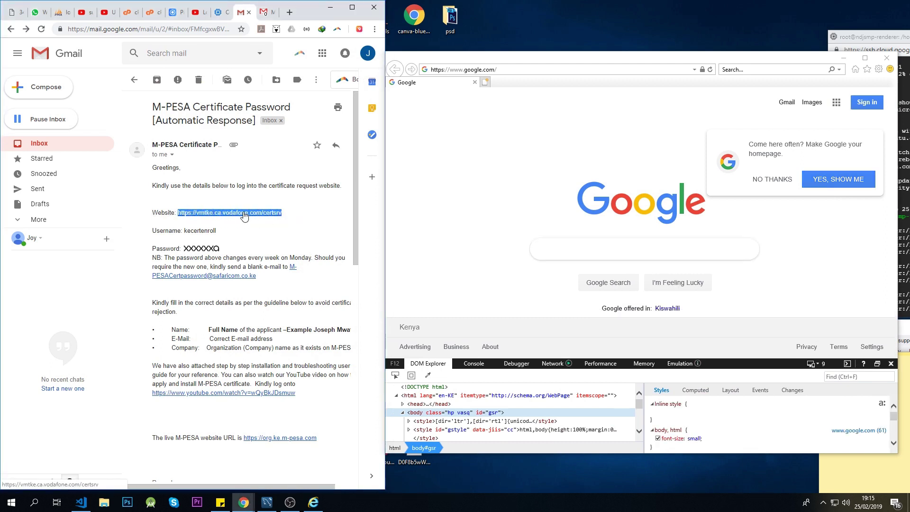
pyautogui.rightClick(244, 215)
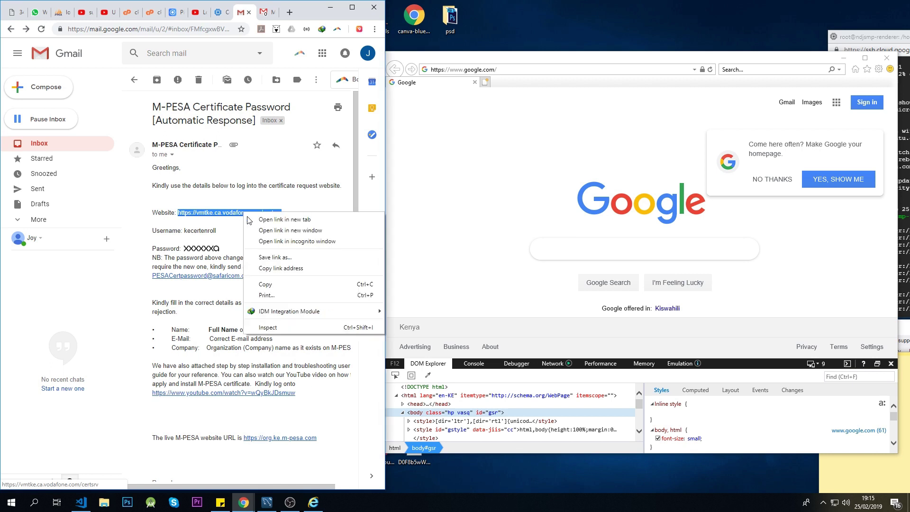
pyautogui.click(280, 283)
# Paste the copied address into Internet Explorer and load the vmtke.ca.vodafone.com site.
pyautogui.click(532, 69)
pyautogui.rightClick(533, 69)
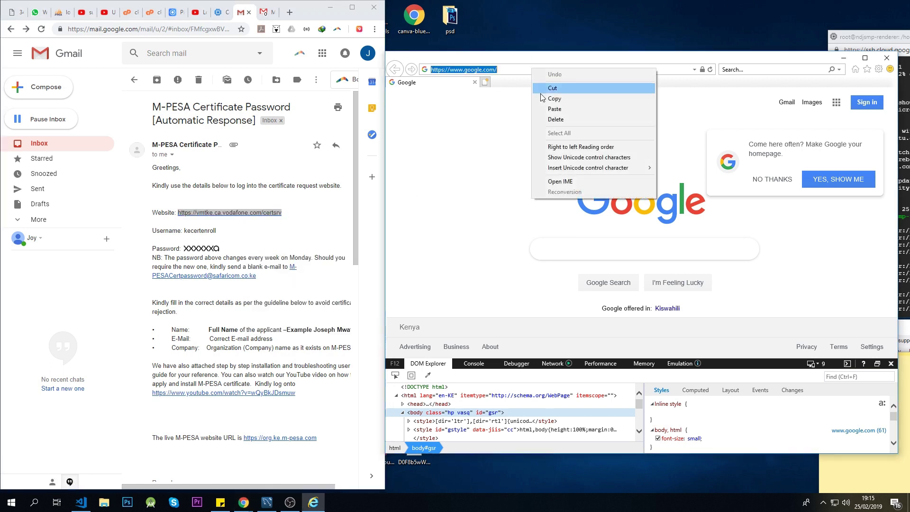
pyautogui.click(553, 109)
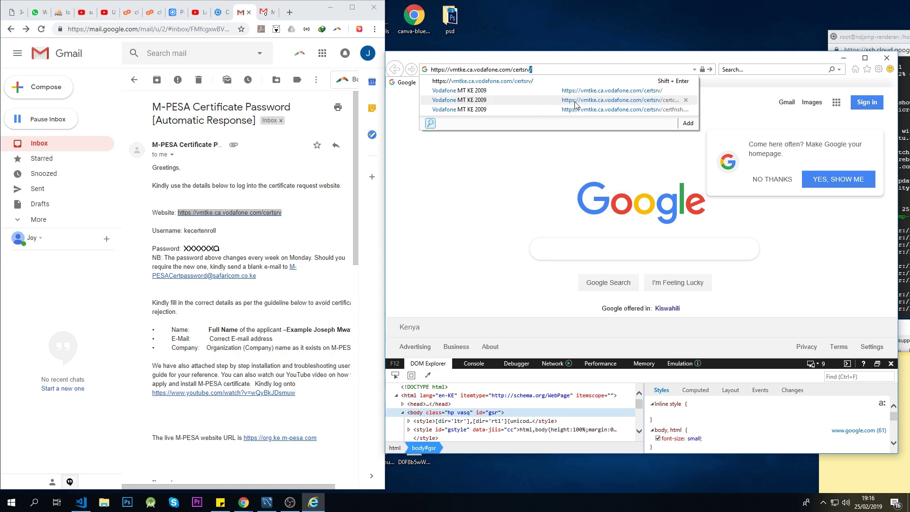
pyautogui.click(708, 70)
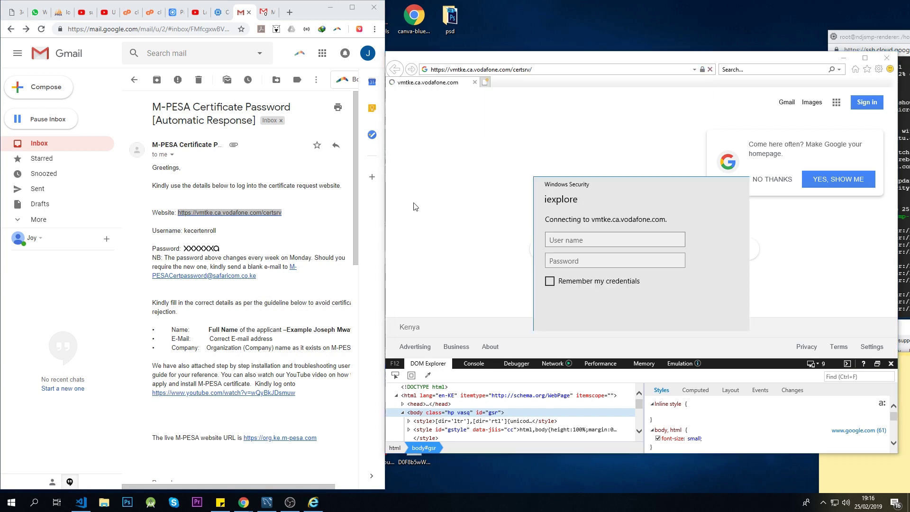
# Enter kecertenroll, copied from the email, as the Windows Security user name.
pyautogui.doubleClick(202, 230)
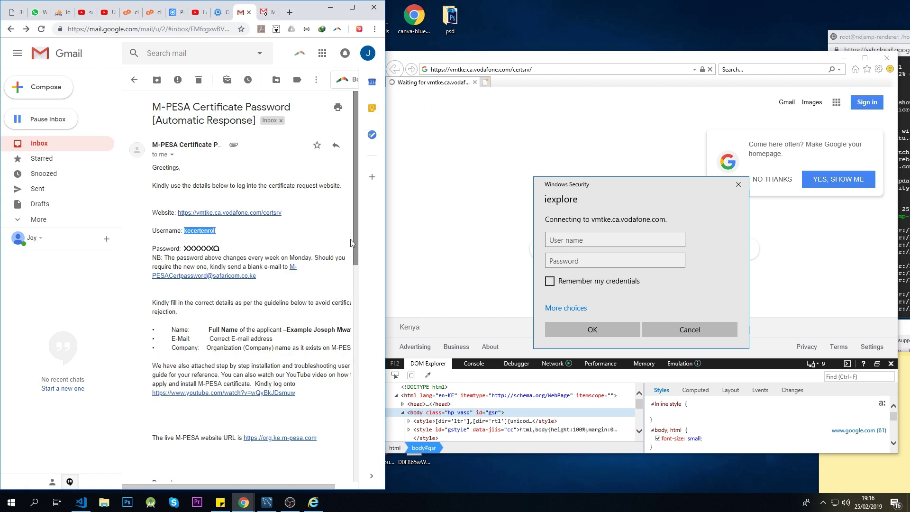
pyautogui.click(565, 241)
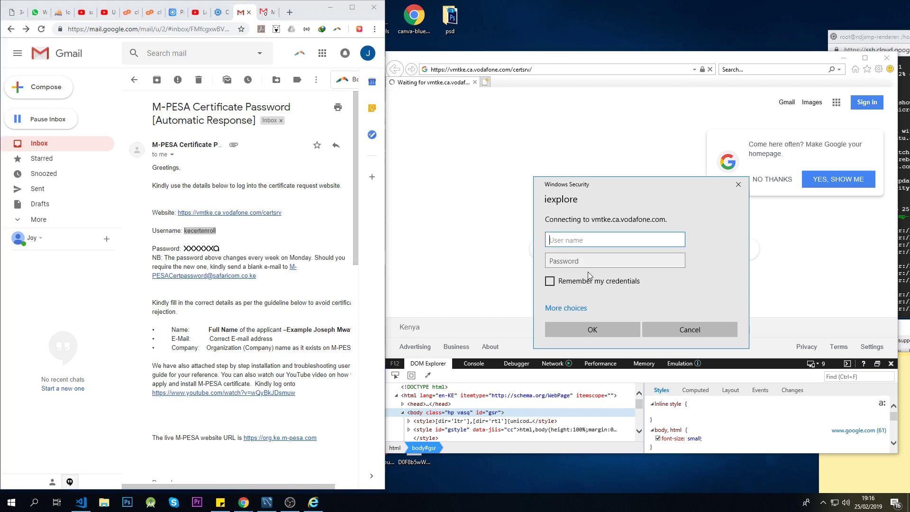
pyautogui.rightClick(574, 245)
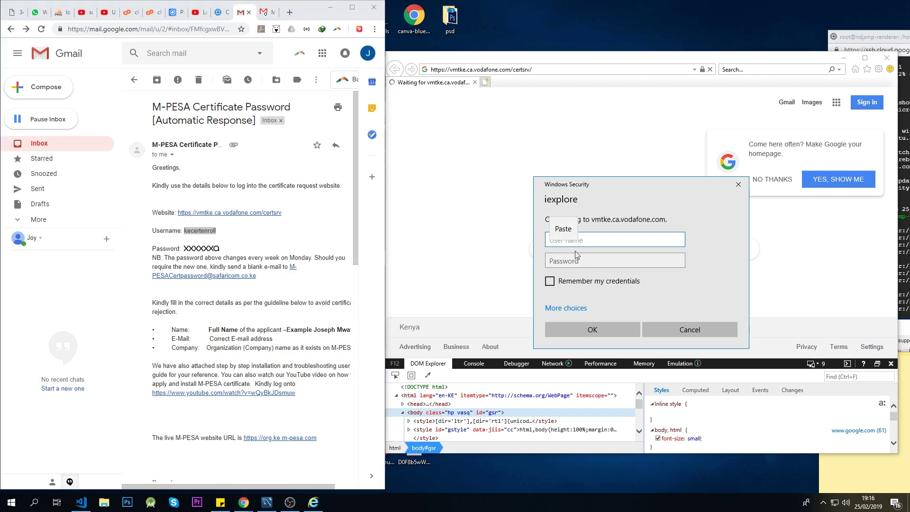
pyautogui.click(564, 220)
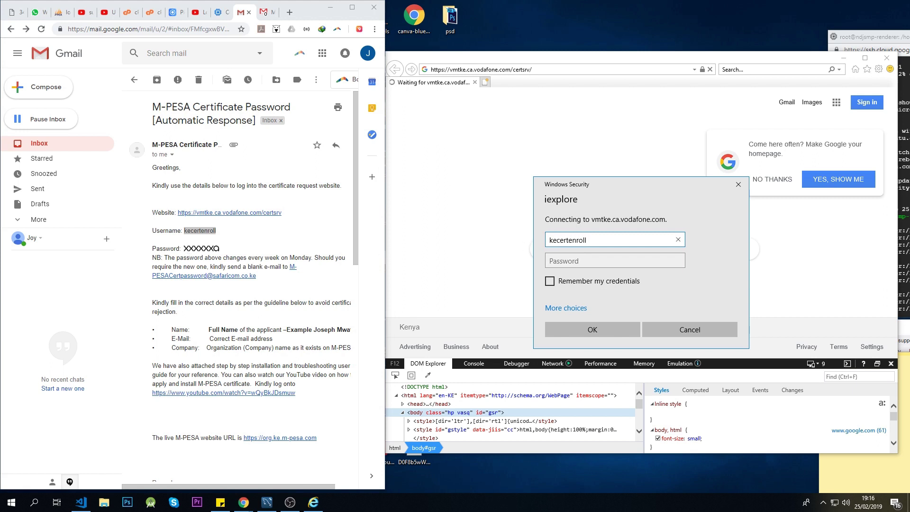
# Paste the emailed password into the login prompt and submit the credentials.
pyautogui.click(248, 284)
pyautogui.rightClick(203, 248)
pyautogui.click(214, 257)
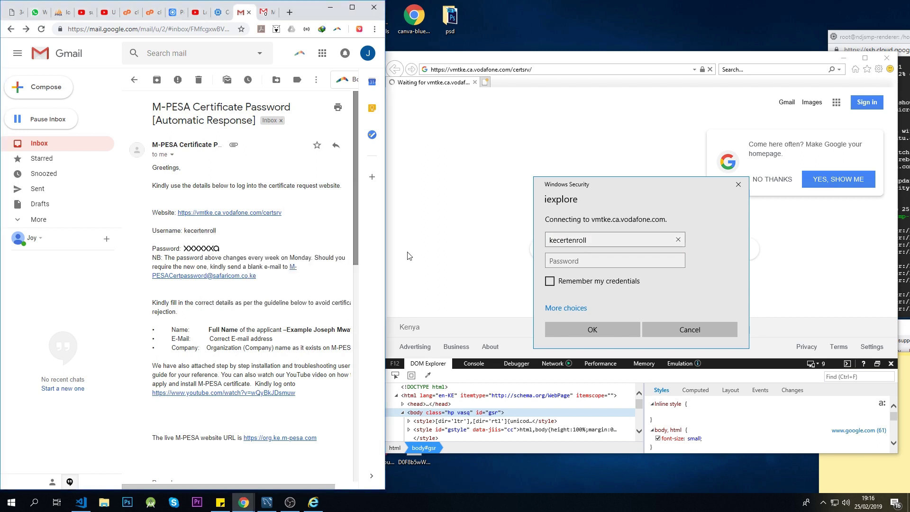
pyautogui.click(573, 260)
pyautogui.rightClick(578, 262)
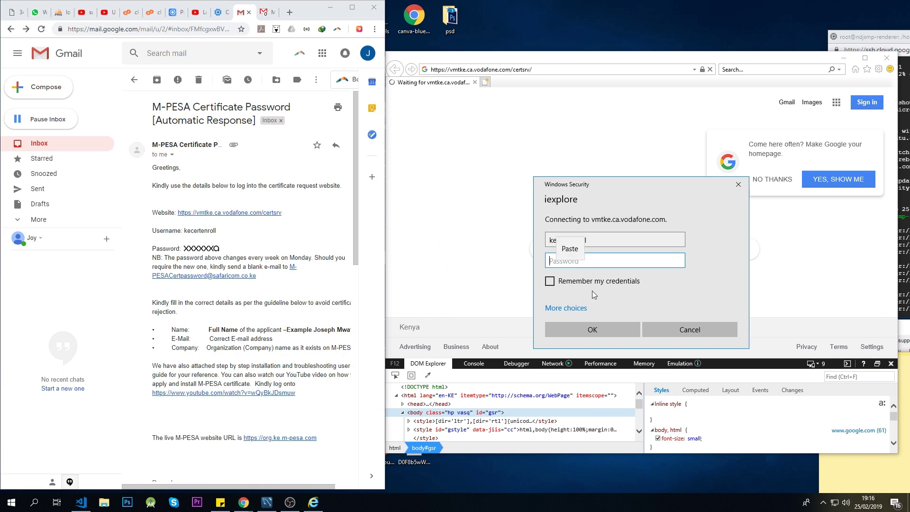
pyautogui.click(573, 250)
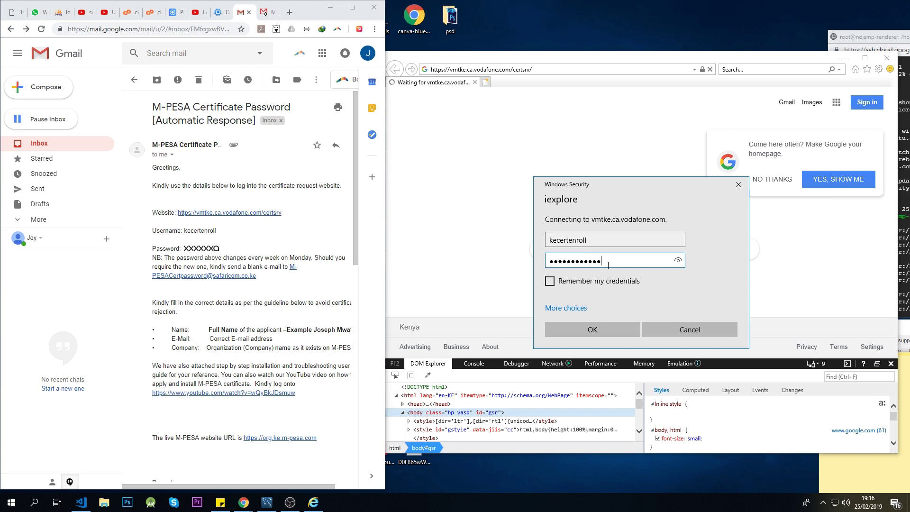
pyautogui.click(616, 331)
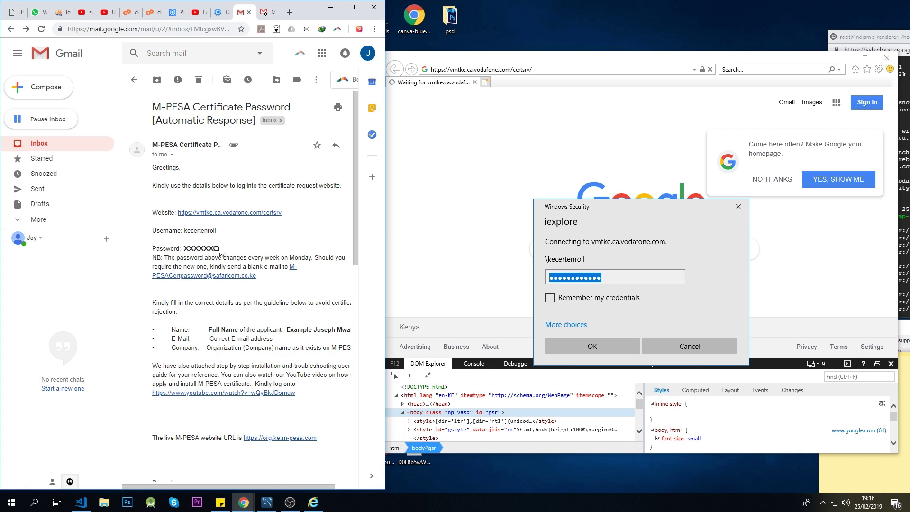
# Re-paste the emailed password, submit again, and allow the site's certificate operation.
pyautogui.rightClick(206, 249)
pyautogui.click(222, 255)
pyautogui.rightClick(586, 280)
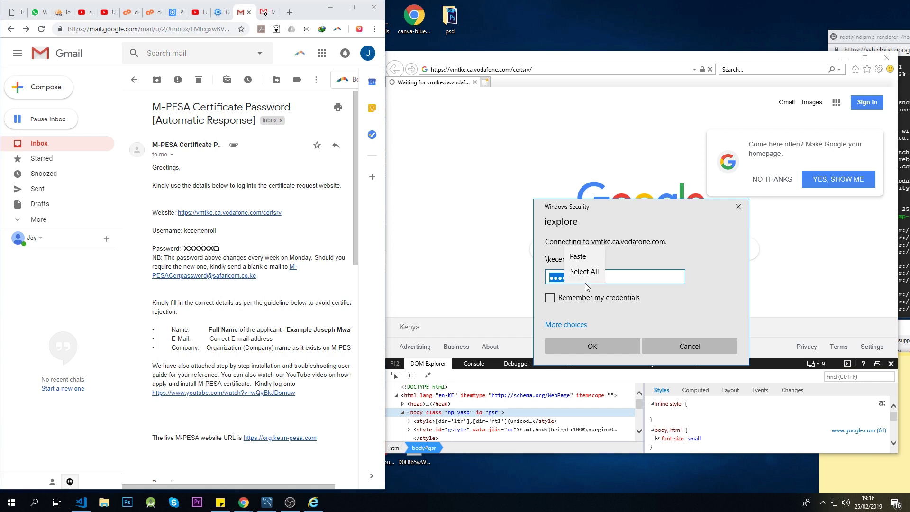
pyautogui.click(582, 257)
pyautogui.click(598, 341)
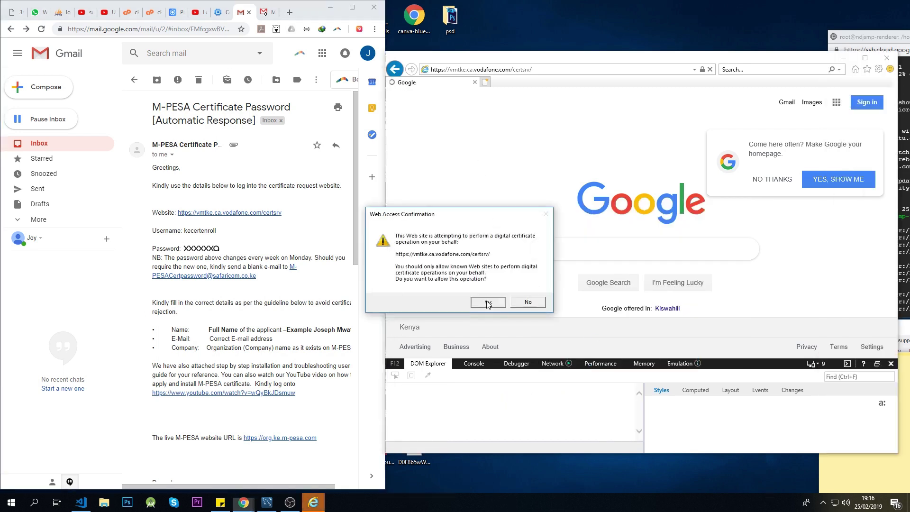
pyautogui.click(486, 300)
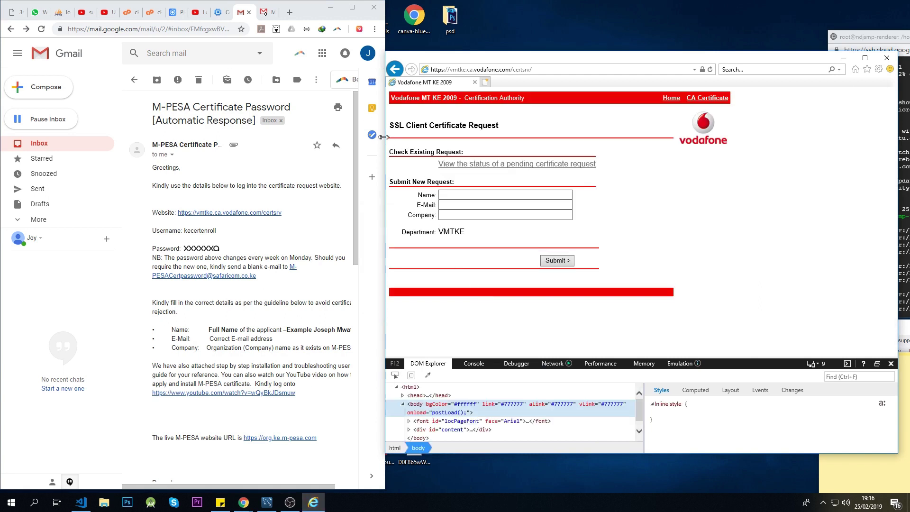
# Widen the window and open the Friday 22 February 2019 pending request, allowing the operation.
pyautogui.moveTo(383, 137); pyautogui.dragTo(112, 136)
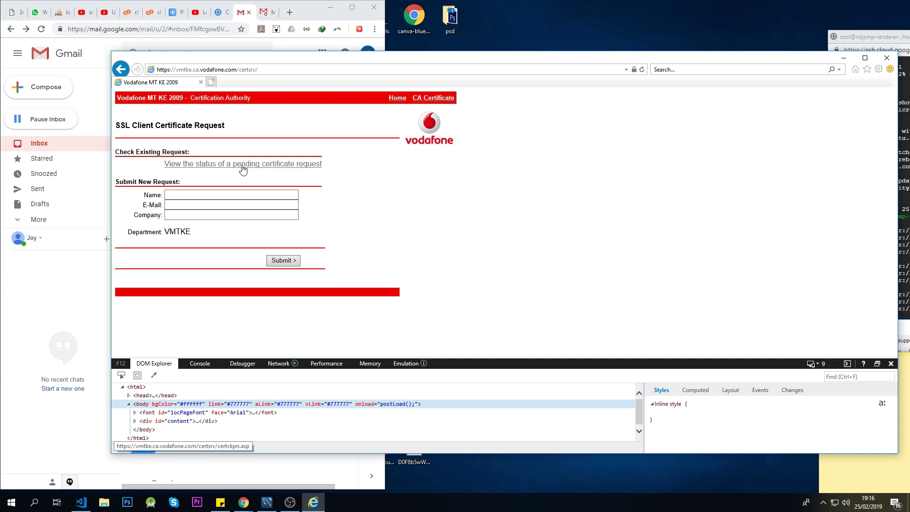
pyautogui.click(243, 164)
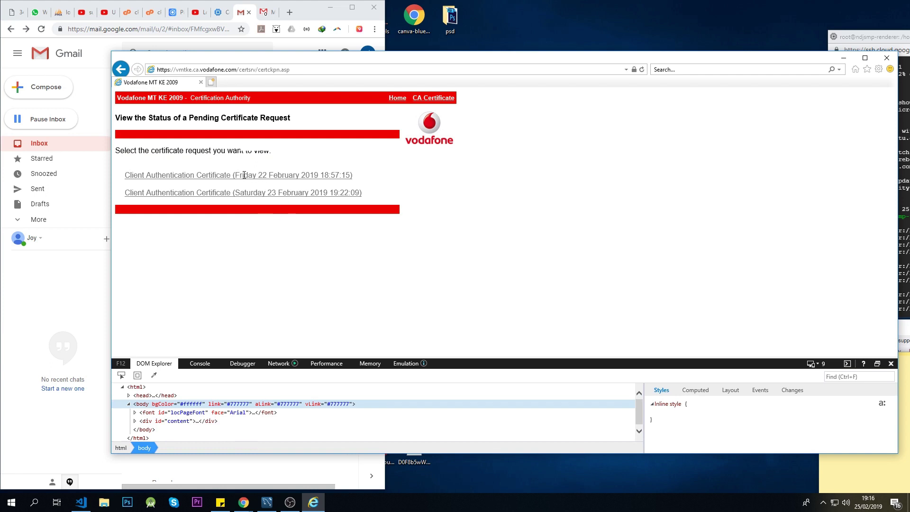
pyautogui.click(244, 175)
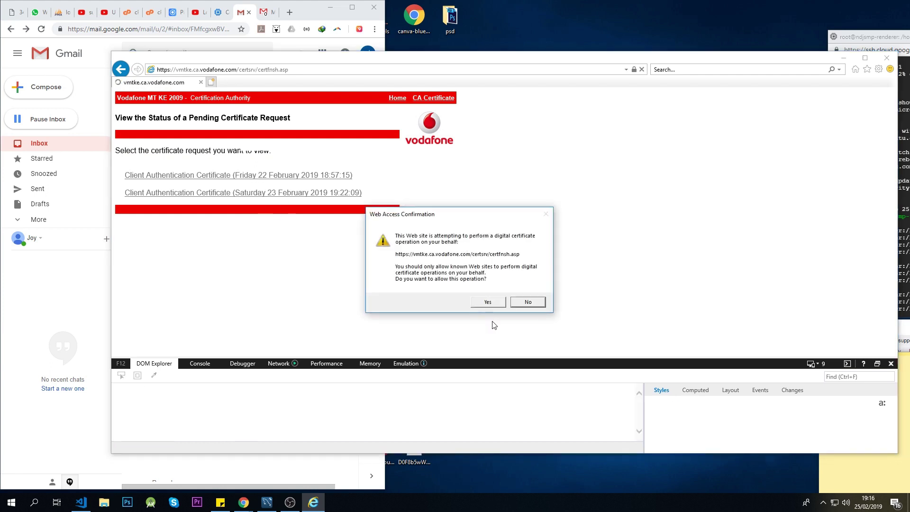
pyautogui.click(488, 302)
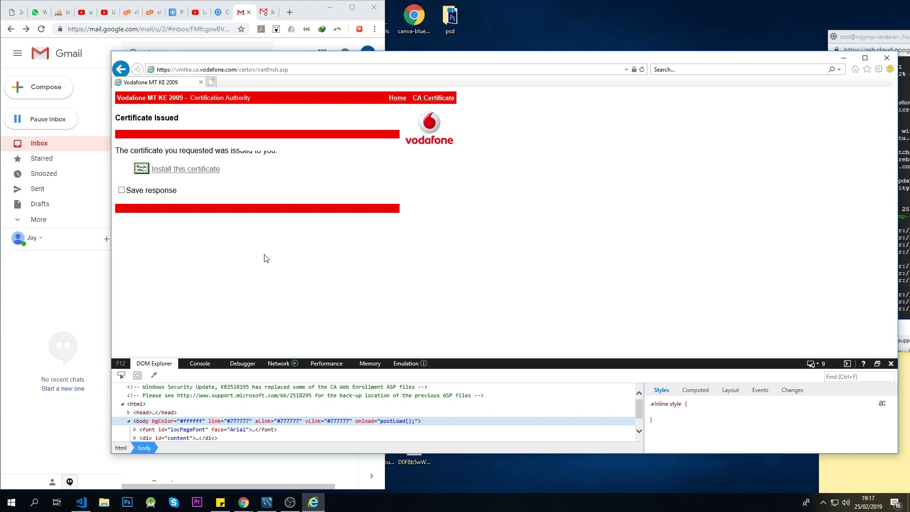
# Download the Vodafone CA certificate and open it in the certificate viewer.
pyautogui.click(194, 171)
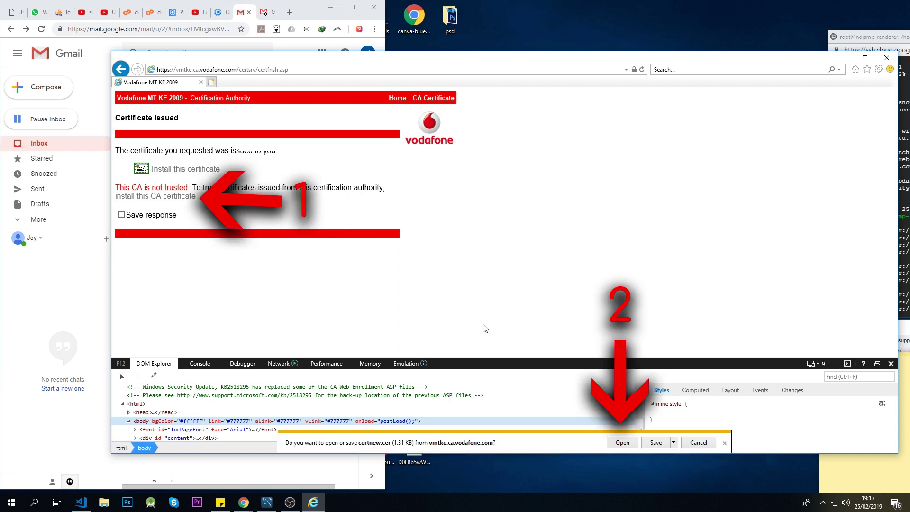
pyautogui.click(621, 442)
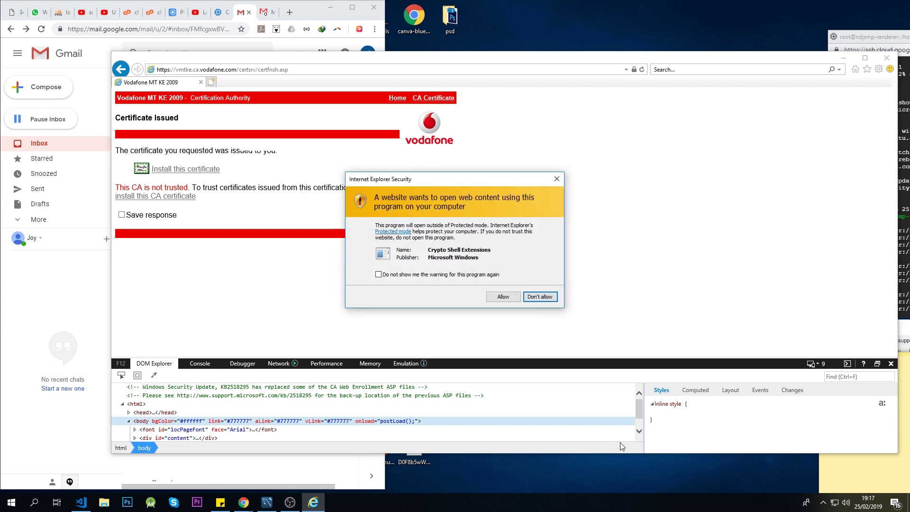
pyautogui.click(503, 297)
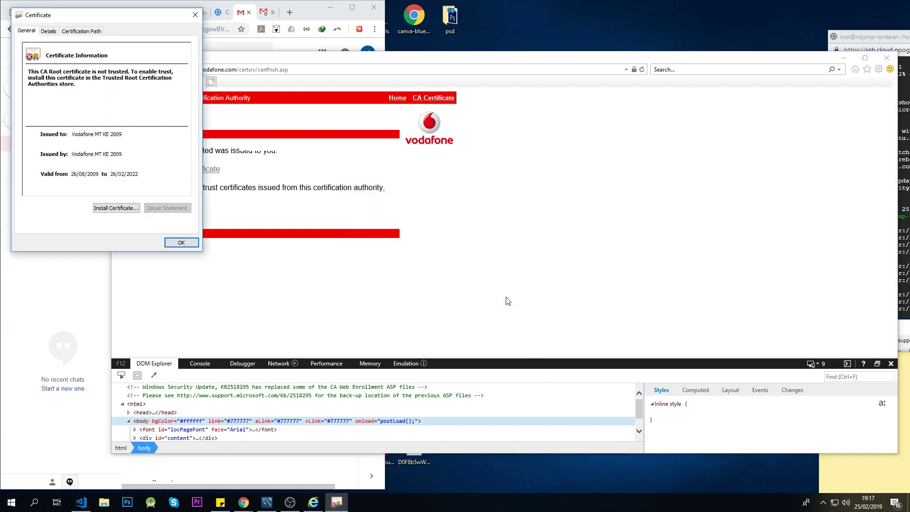
# Import Vodafone MT KE 2009 for Local Machine into Trusted Root Certification Authorities.
pyautogui.moveTo(95, 16); pyautogui.dragTo(403, 83)
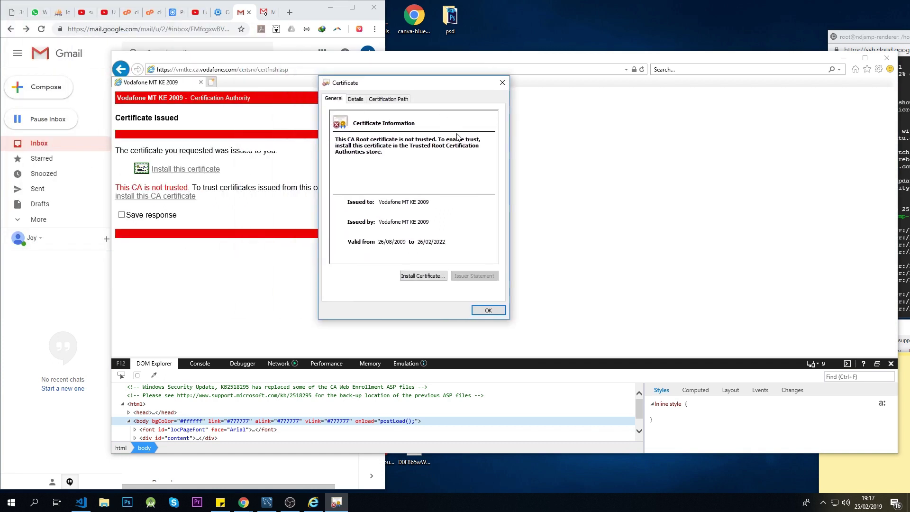
pyautogui.click(424, 277)
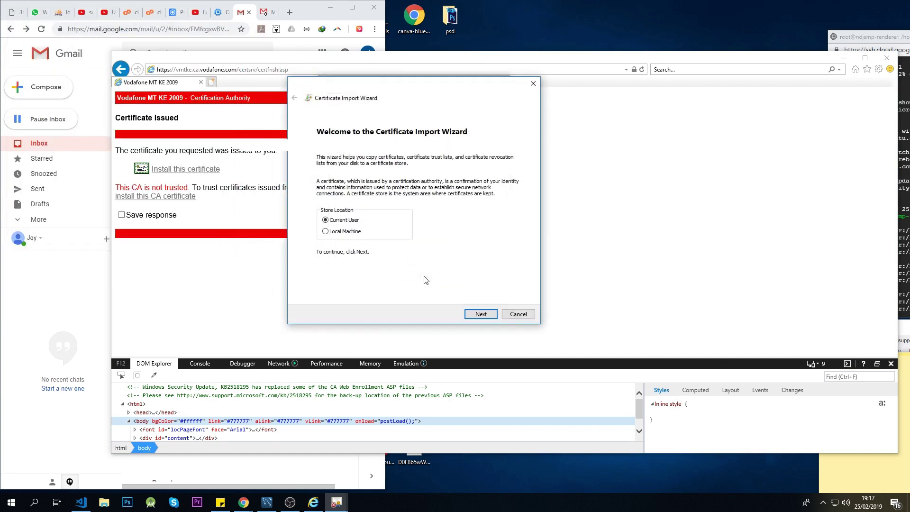
pyautogui.click(327, 233)
pyautogui.click(482, 316)
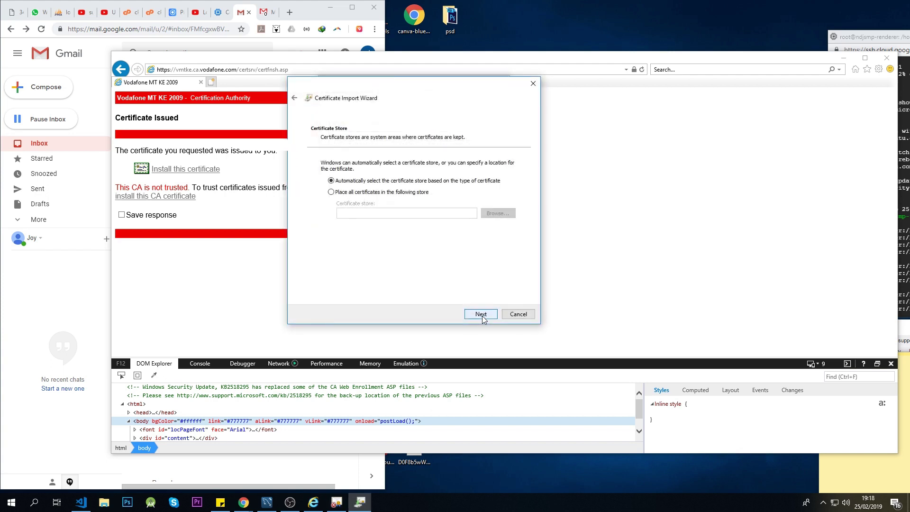
pyautogui.click(331, 193)
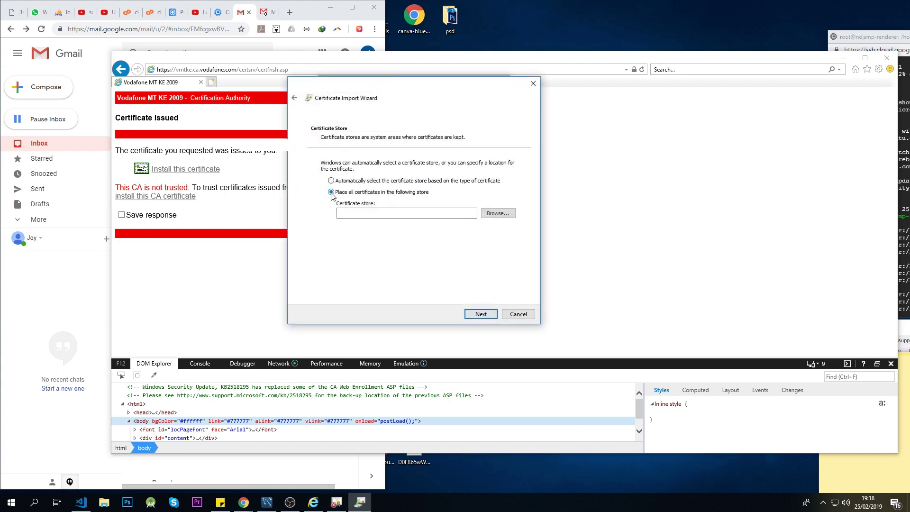
pyautogui.click(497, 215)
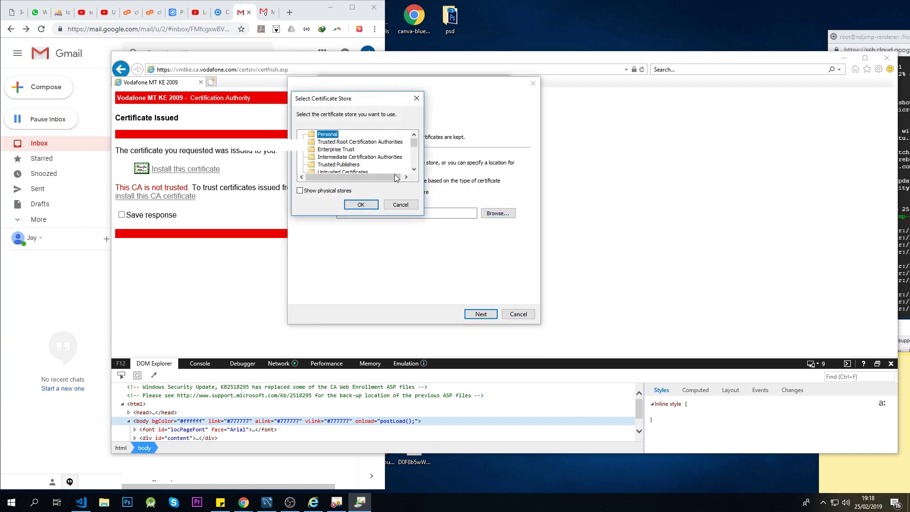
pyautogui.click(349, 143)
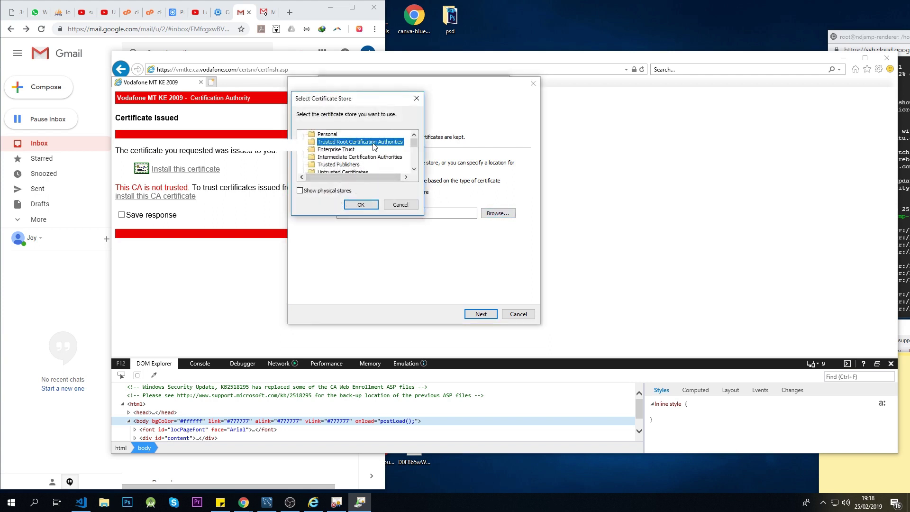
pyautogui.click(360, 205)
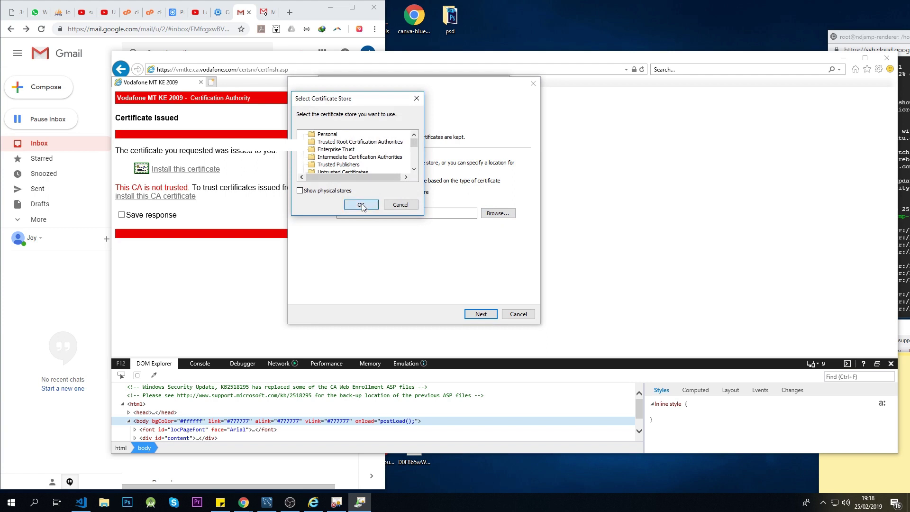
pyautogui.click(481, 314)
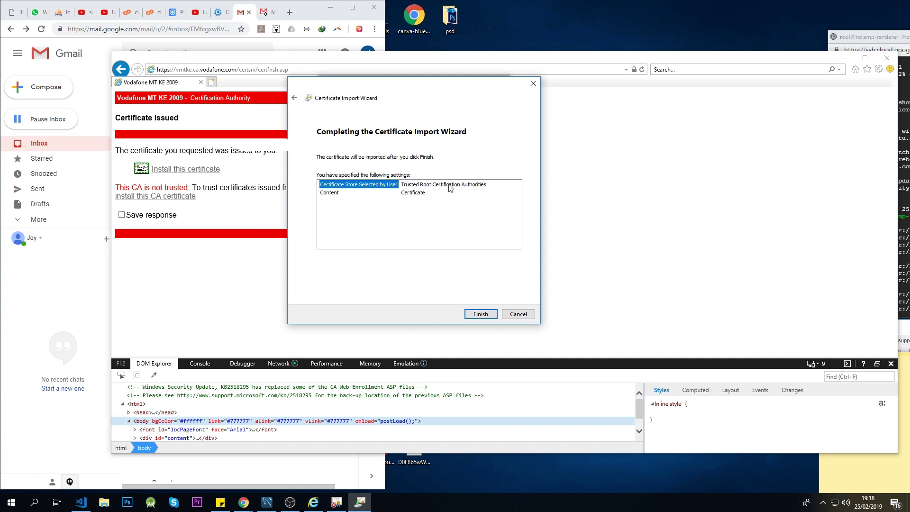
pyautogui.click(485, 315)
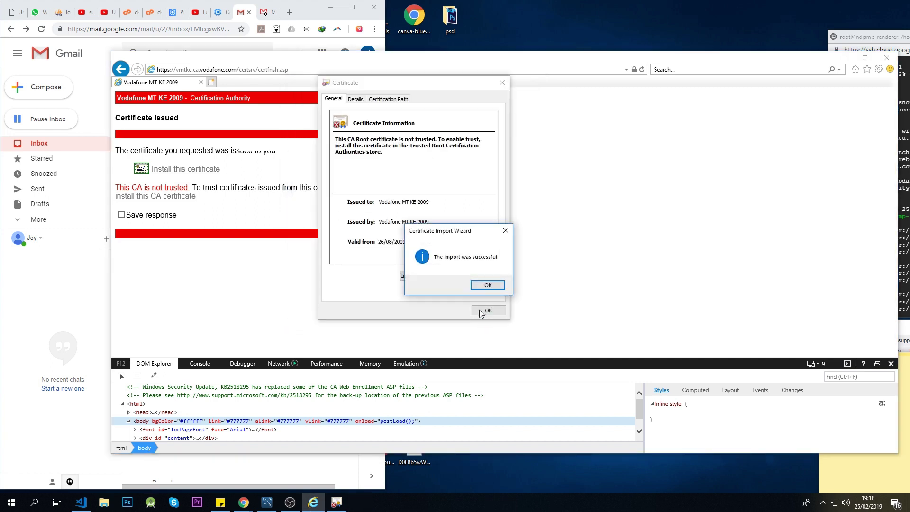
# Close the import dialogs, install the issued client certificate, and return to the Gmail email.
pyautogui.click(484, 285)
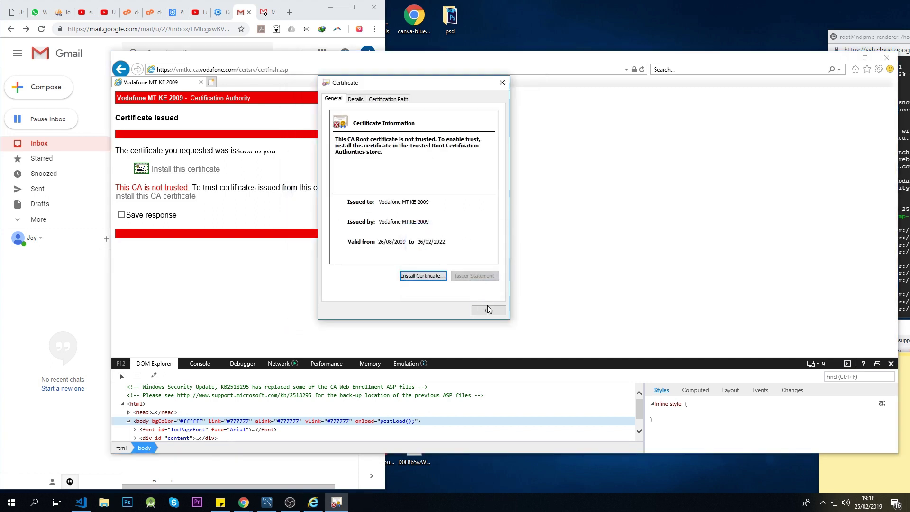
pyautogui.click(489, 311)
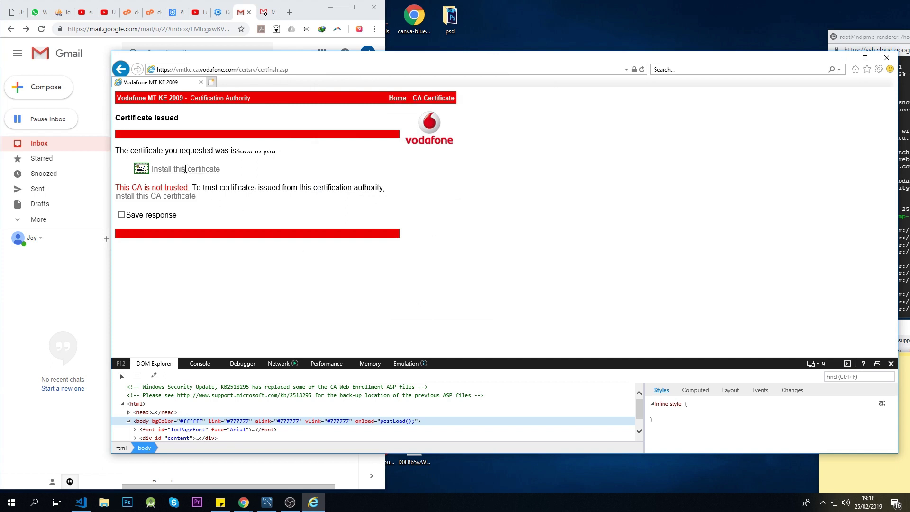
pyautogui.click(185, 168)
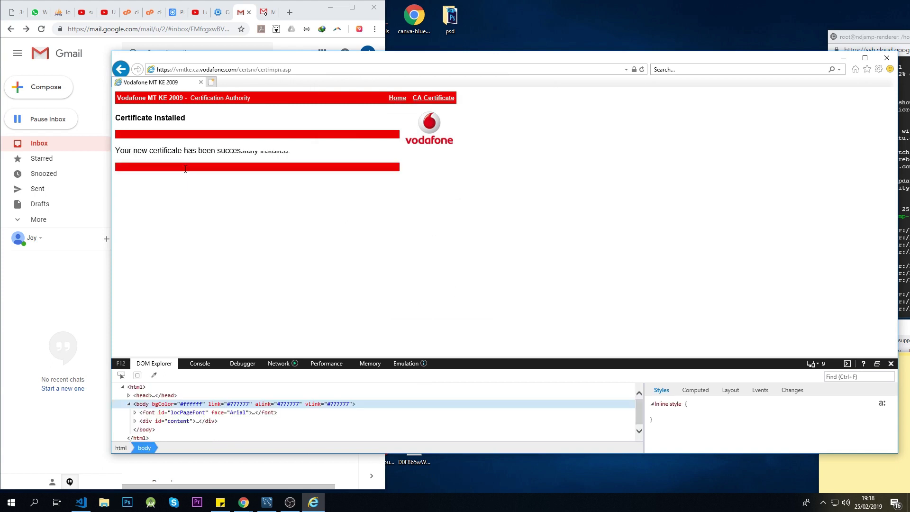
pyautogui.tripleClick(145, 151)
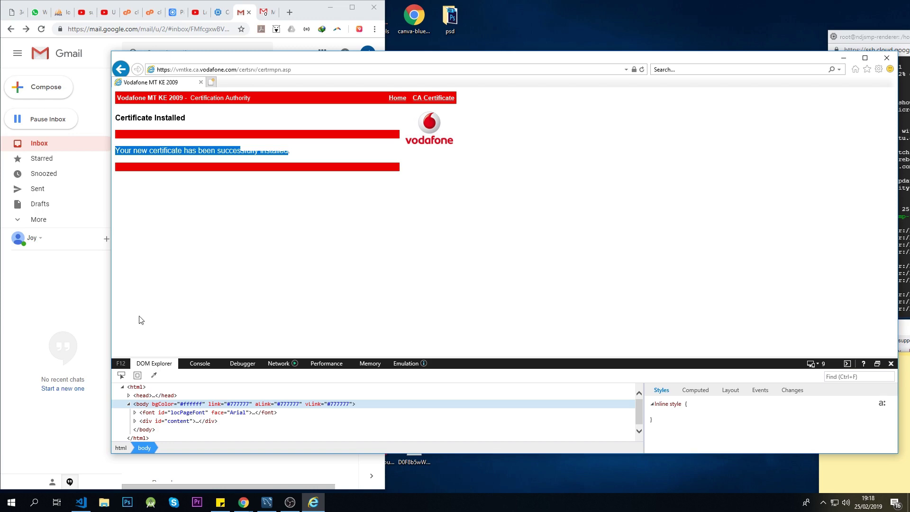
pyautogui.click(107, 342)
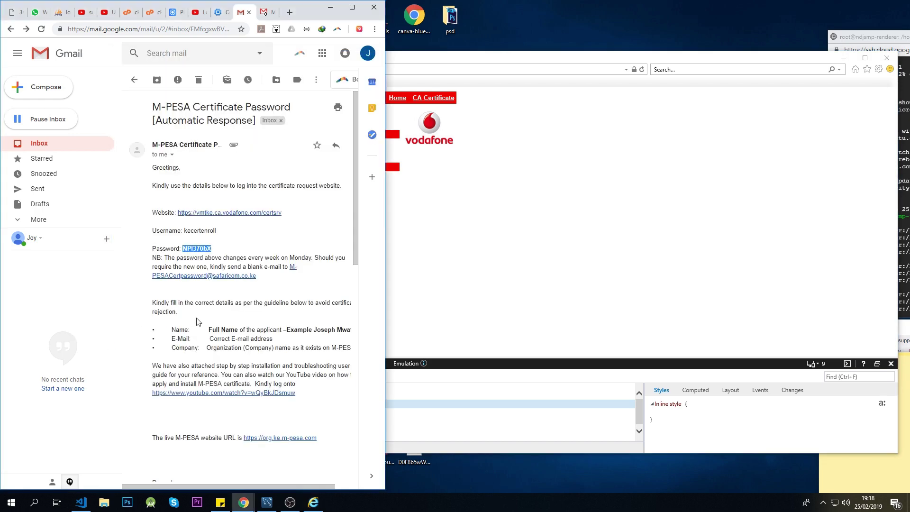
pyautogui.scroll(-3, 192, 324)
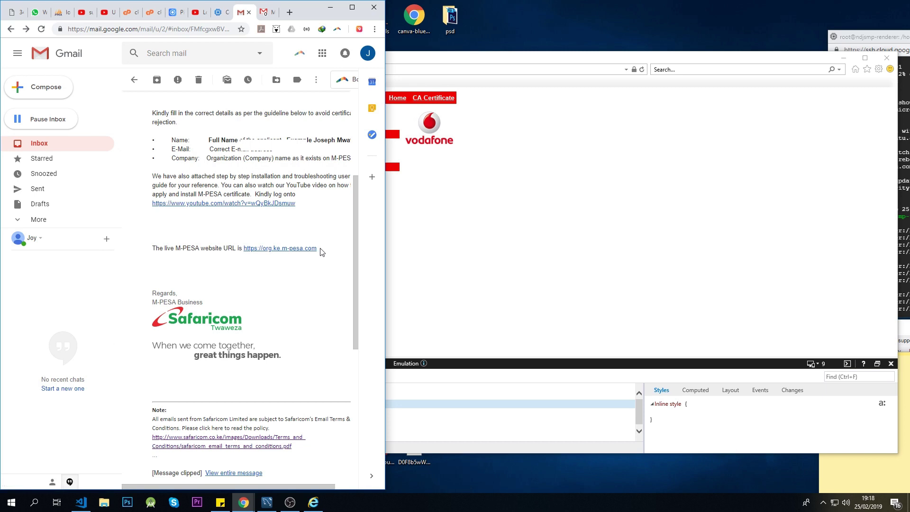
# Copy the org.ke.m-pesa.com address from the email and open a new Internet Explorer tab.
pyautogui.moveTo(320, 250); pyautogui.dragTo(261, 247)
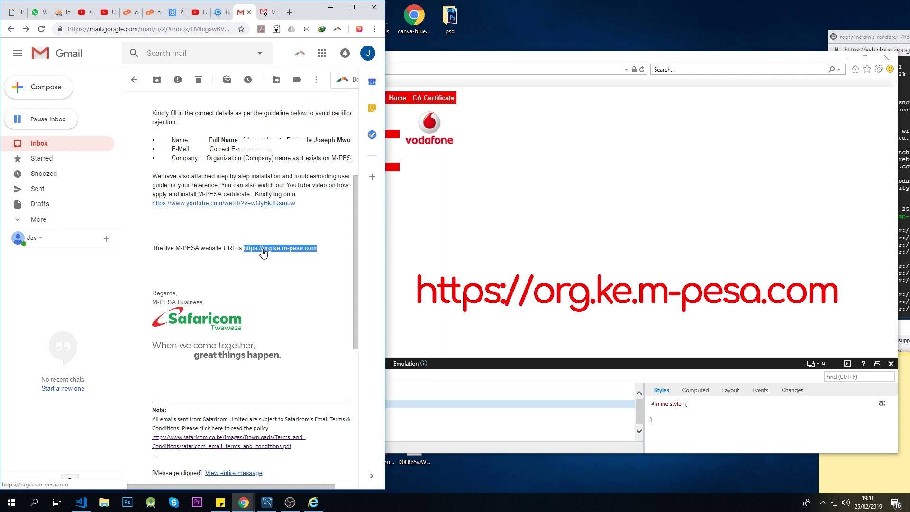
pyautogui.rightClick(263, 253)
pyautogui.click(301, 321)
pyautogui.click(423, 60)
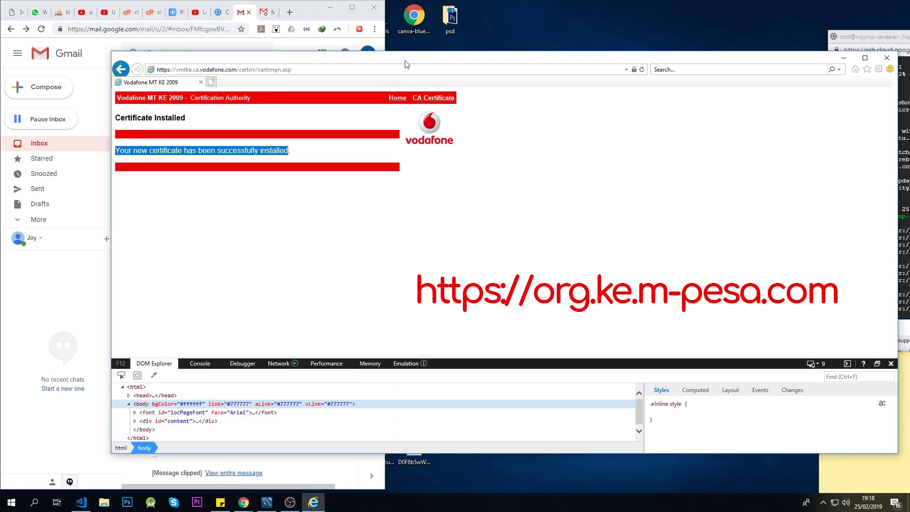
pyautogui.click(212, 83)
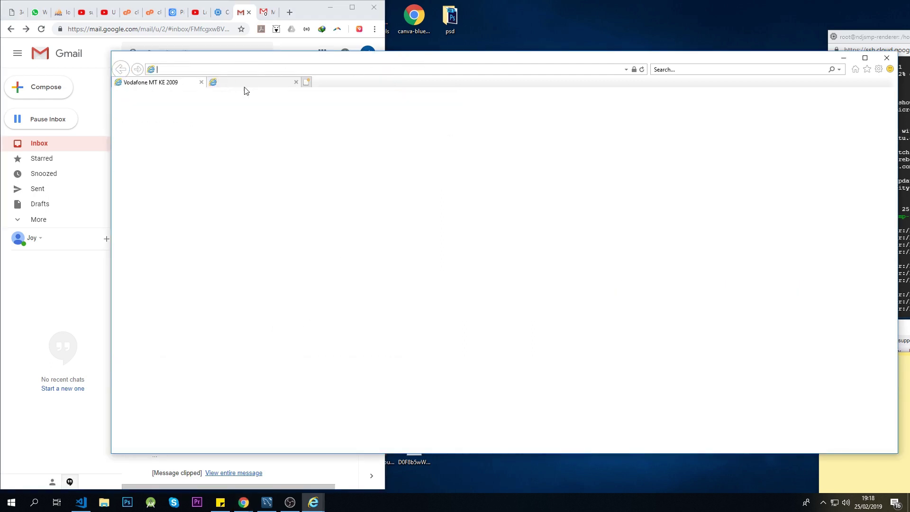
# Load the pasted M-PESA address, accept the Vodafone client certificate, and click Login.
pyautogui.rightClick(266, 70)
pyautogui.click(286, 105)
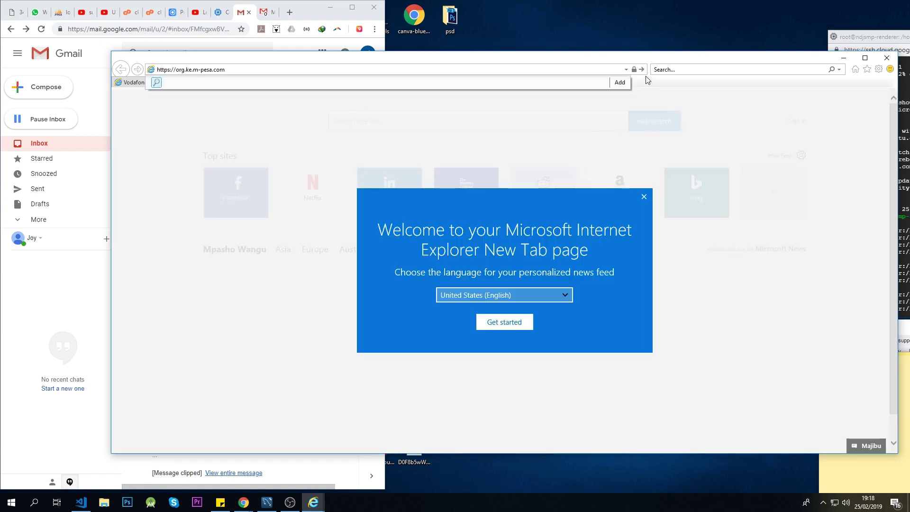
pyautogui.click(641, 71)
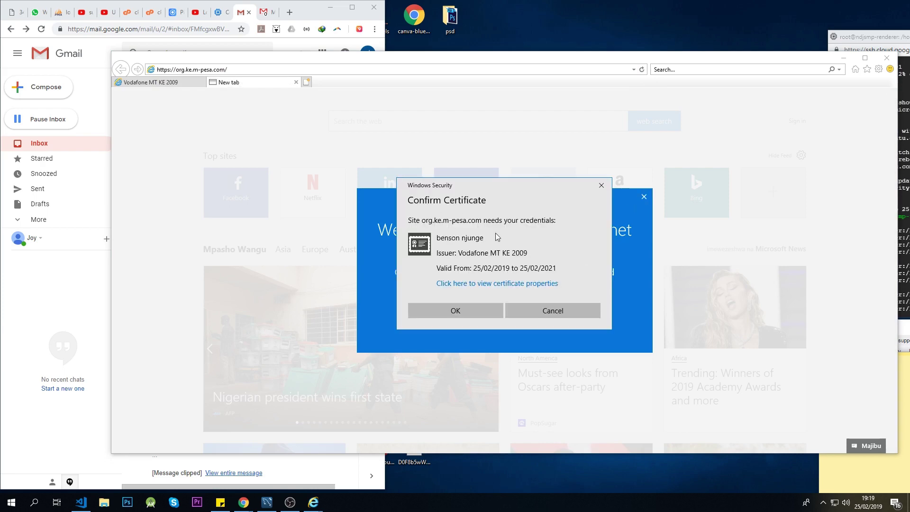
pyautogui.click(457, 308)
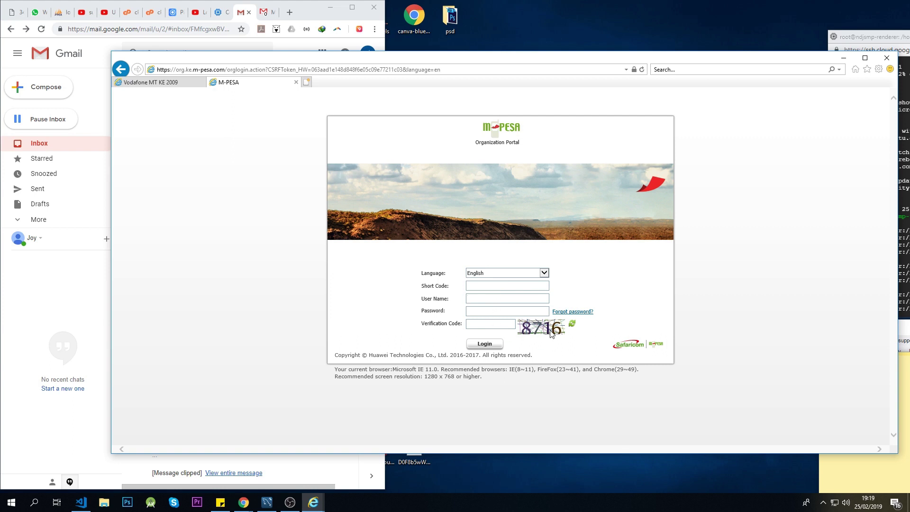
pyautogui.click(491, 324)
pyautogui.click(301, 4)
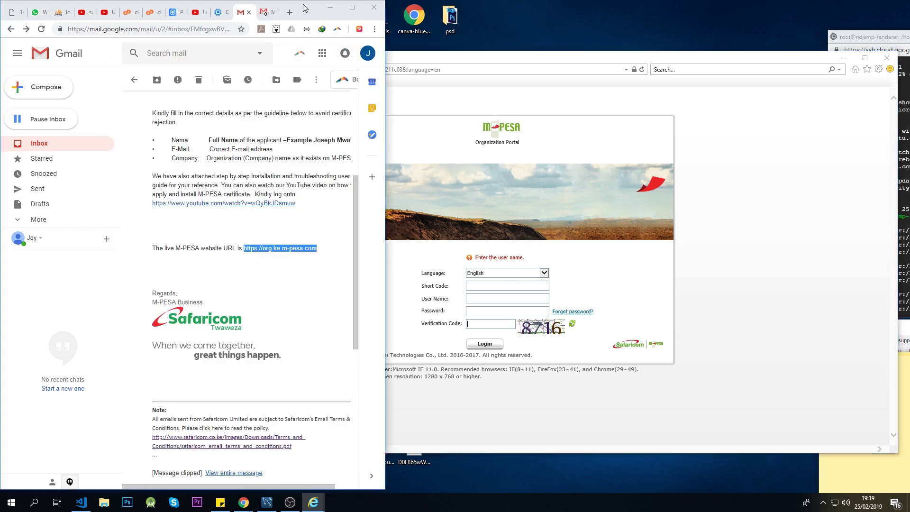
# Load the pasted M-PESA portal address in a new Chrome tab, confirming the Vodafone client certificate.
pyautogui.hotkey('ctrl', 't')
pyautogui.rightClick(197, 32)
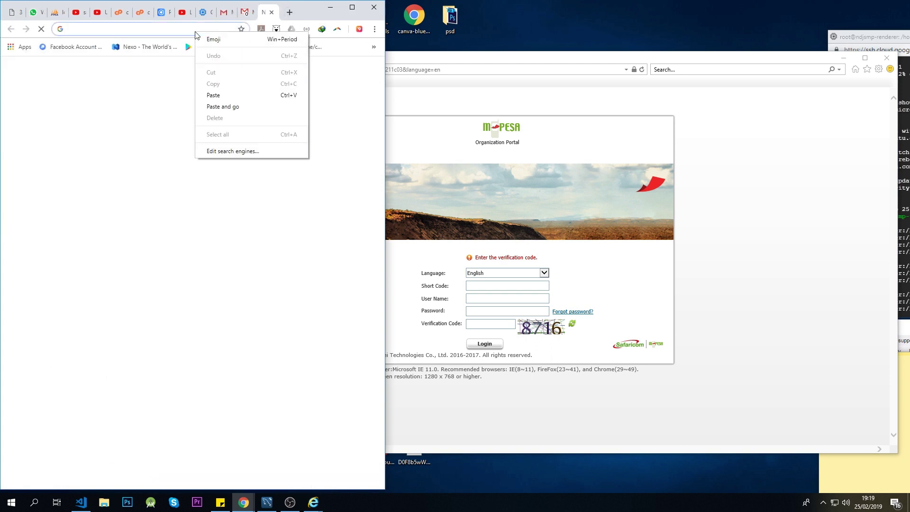
pyautogui.click(234, 106)
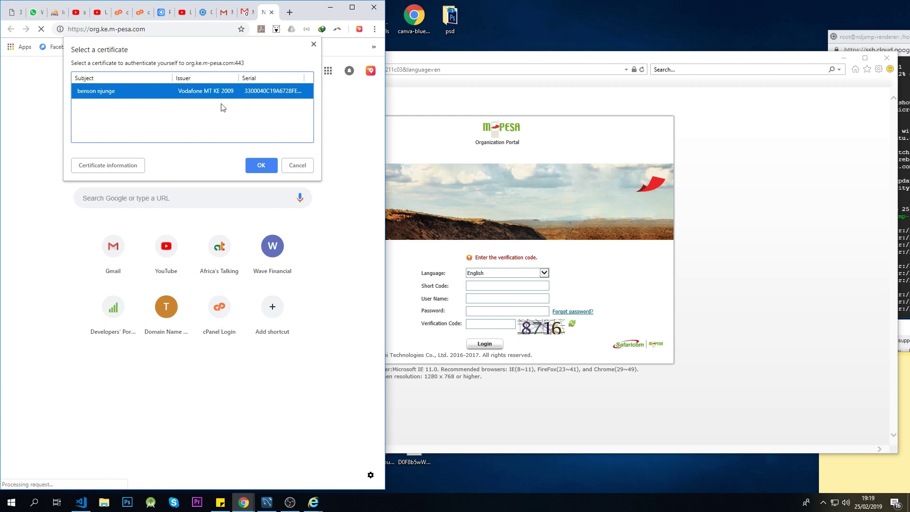
pyautogui.click(262, 166)
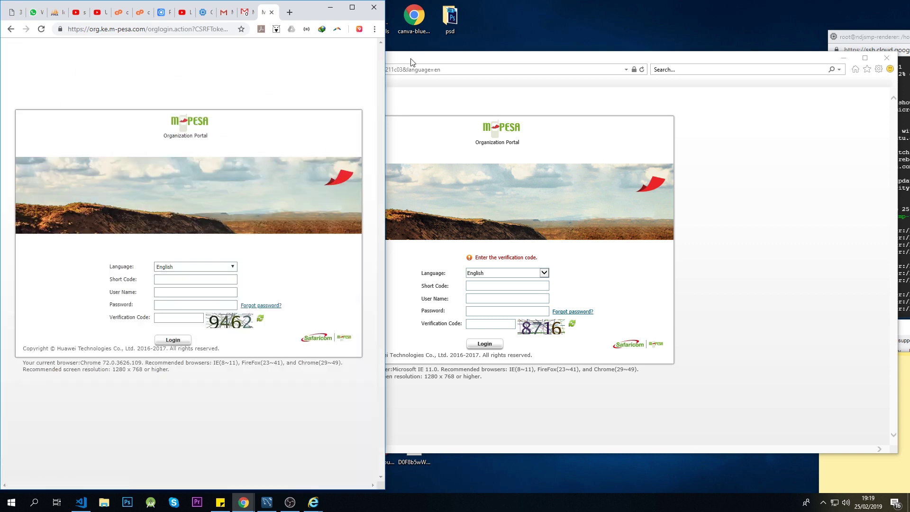
# Narrow Internet Explorer's portal window beside Chrome, then go back to the Gmail email.
pyautogui.moveTo(411, 63); pyautogui.dragTo(592, 75)
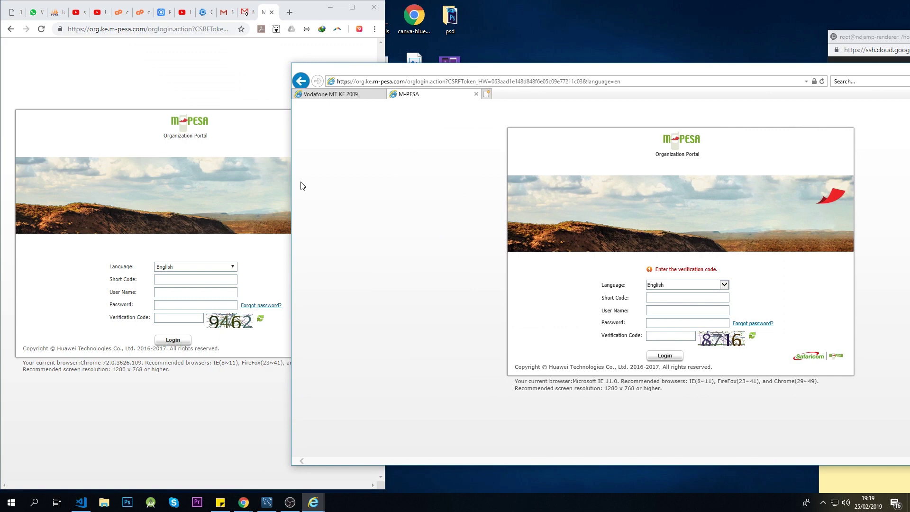
pyautogui.moveTo(292, 185); pyautogui.dragTo(529, 164)
pyautogui.moveTo(736, 72)
pyautogui.mouseDown()
pyautogui.moveTo(580, 7)
pyautogui.moveTo(598, 19)
pyautogui.mouseUp()
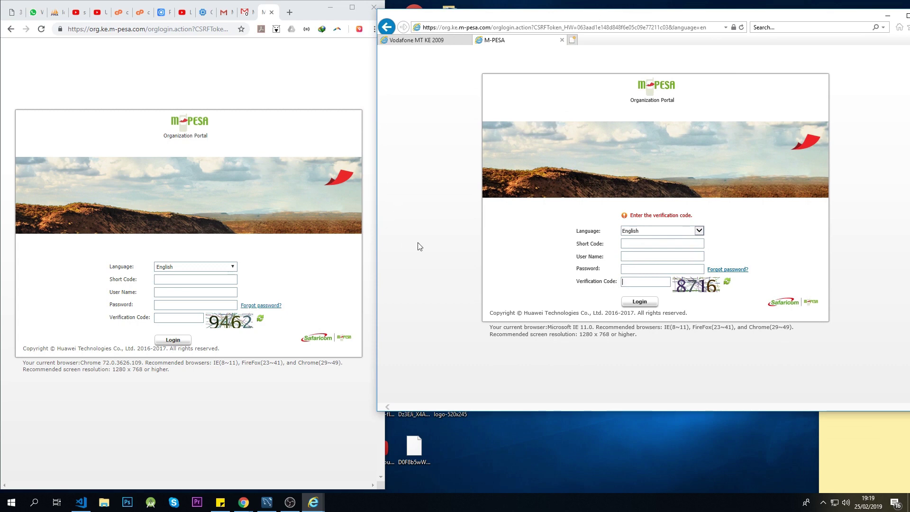
pyautogui.click(226, 13)
pyautogui.scroll(-1, 268, 286)
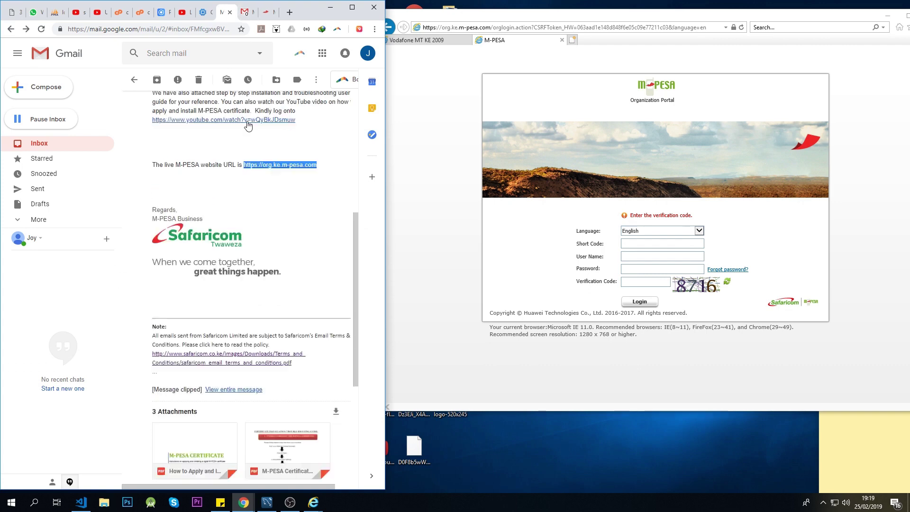
pyautogui.scroll(-3, 268, 286)
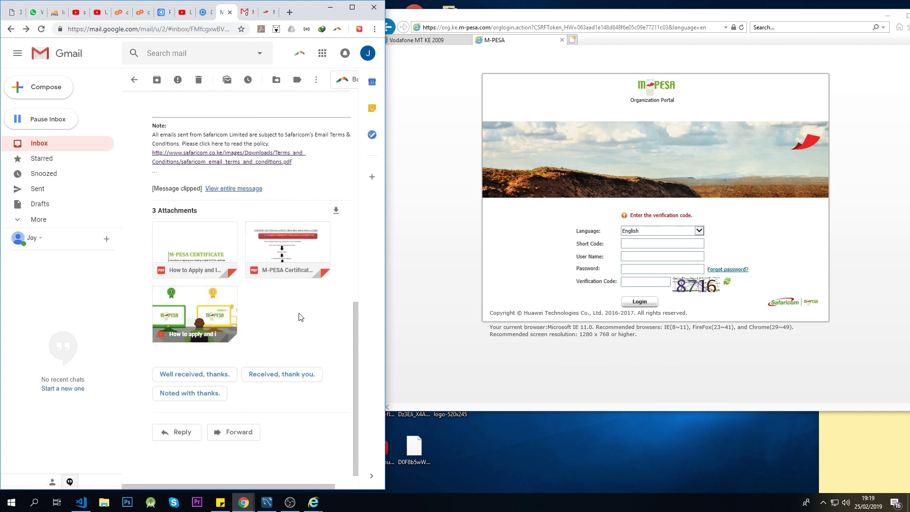
# Skim the emailed 'How to Apply' PDF guide, then close its preview.
pyautogui.moveTo(195, 249)
pyautogui.click(218, 264)
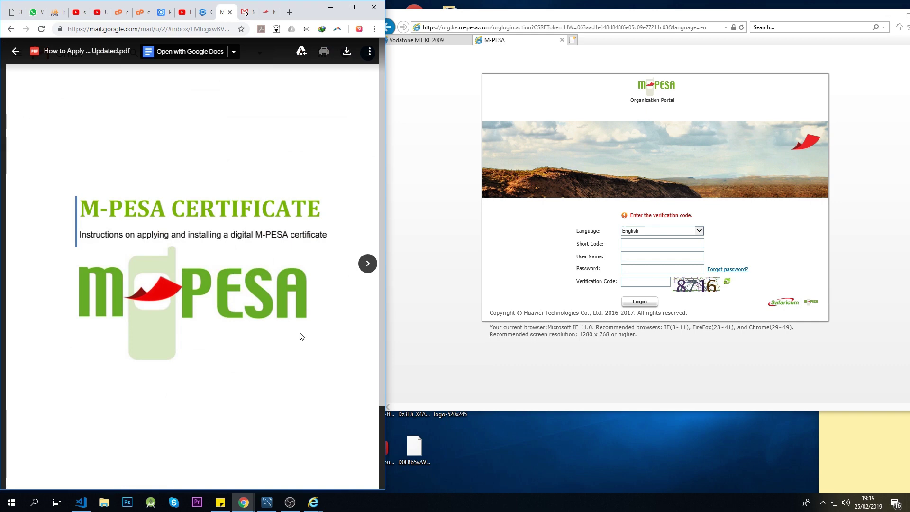
pyautogui.scroll(-2, 275, 303)
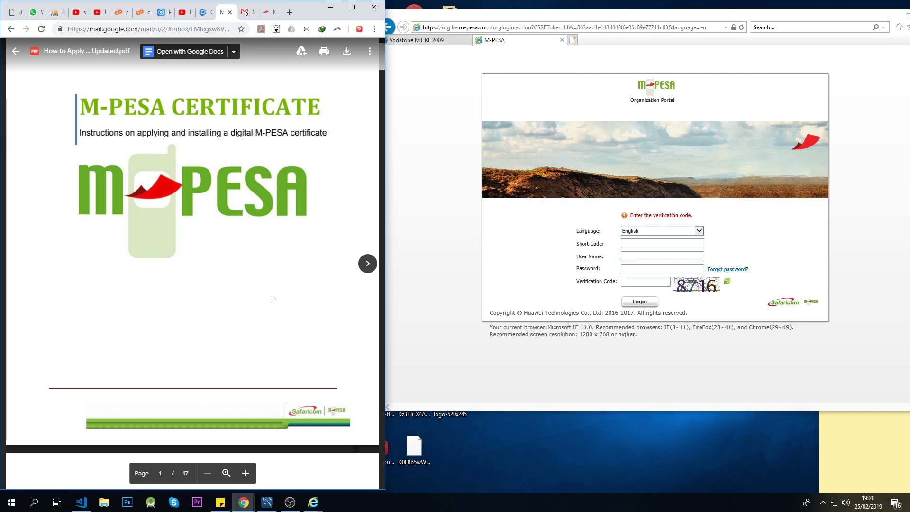
pyautogui.scroll(-3, 274, 299)
pyautogui.scroll(-3, 274, 299)
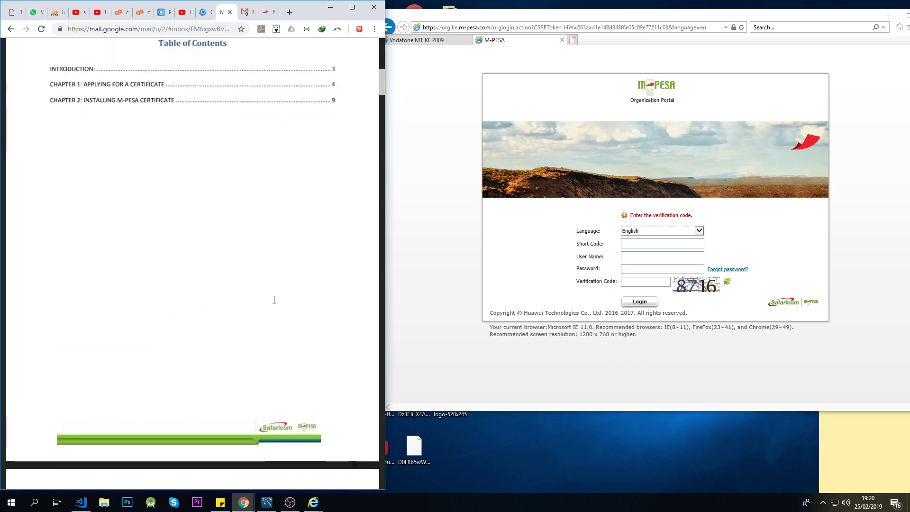
pyautogui.scroll(-3, 274, 300)
pyautogui.scroll(-2, 274, 300)
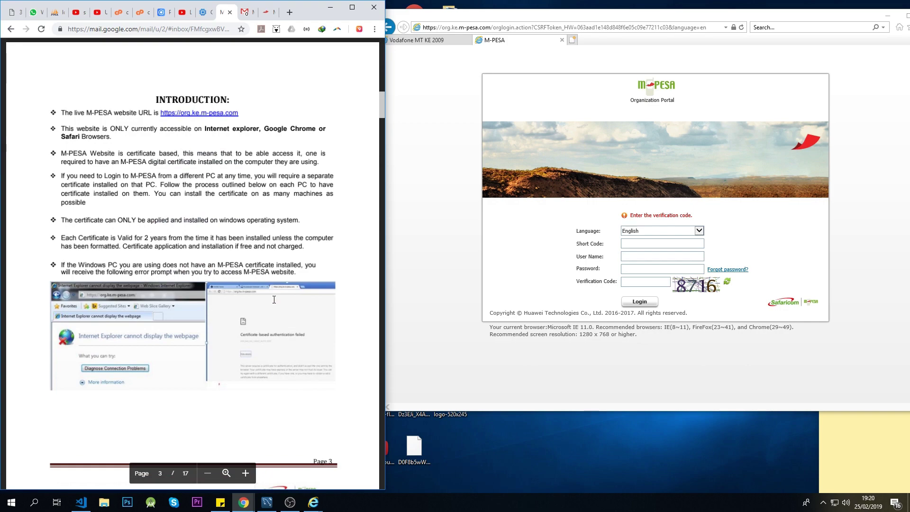
pyautogui.scroll(-1, 274, 300)
pyautogui.scroll(-3, 274, 300)
pyautogui.scroll(-3, 274, 299)
pyautogui.scroll(-3, 274, 299)
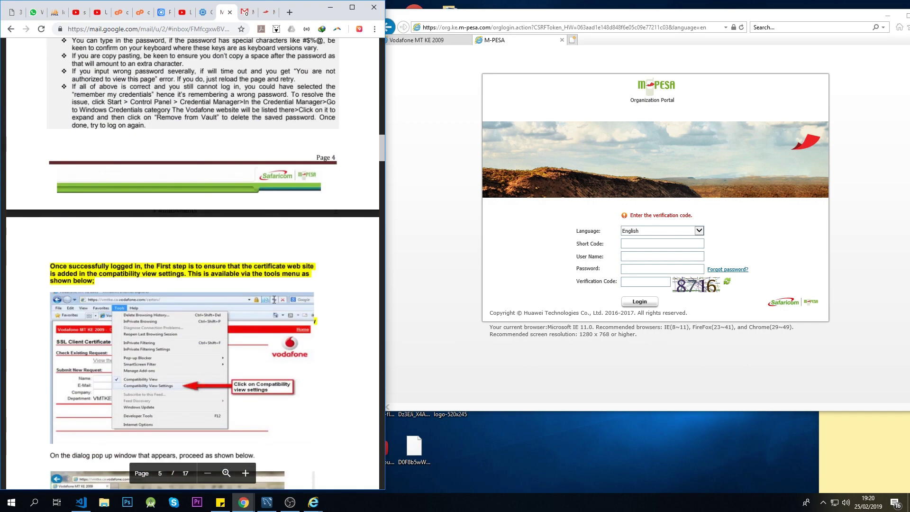
pyautogui.scroll(-3, 274, 300)
pyautogui.scroll(-5, 274, 299)
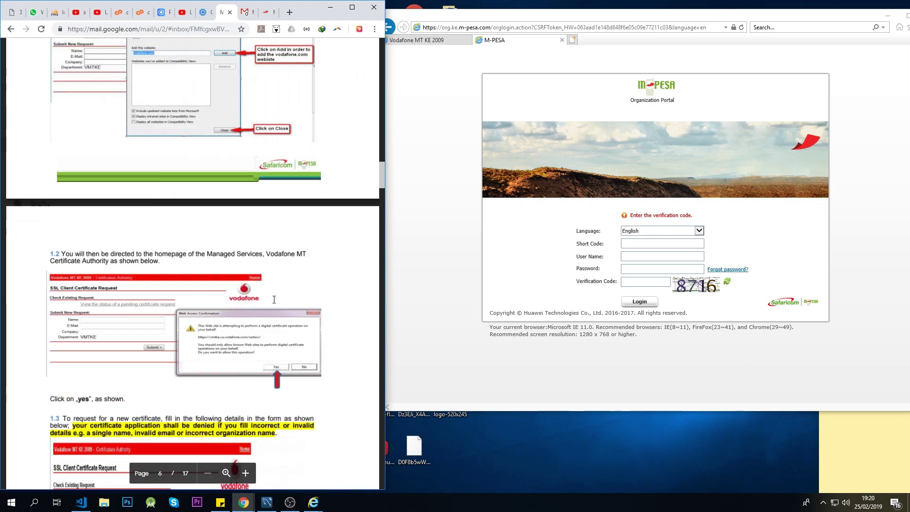
pyautogui.scroll(-5, 274, 300)
pyautogui.scroll(-7, 274, 299)
pyautogui.scroll(-2, 274, 300)
pyautogui.scroll(-4, 273, 300)
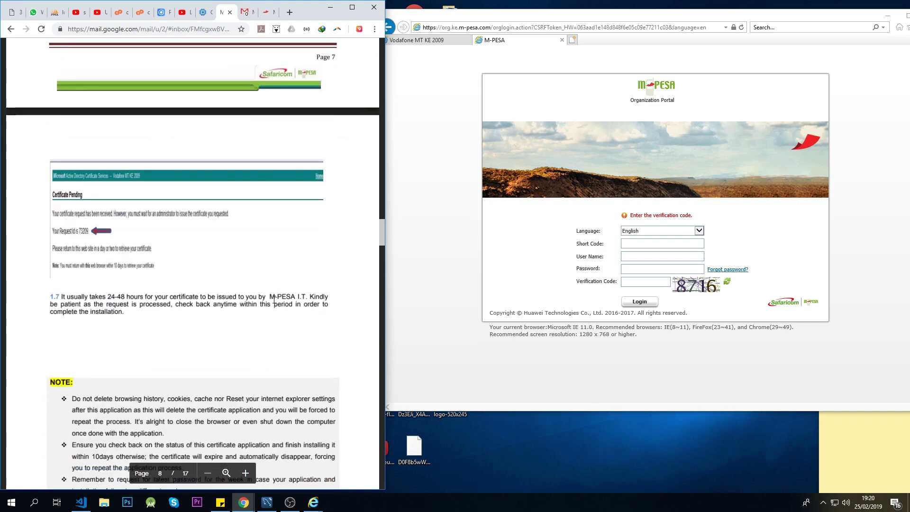
pyautogui.scroll(-2, 273, 300)
pyautogui.scroll(-3, 273, 299)
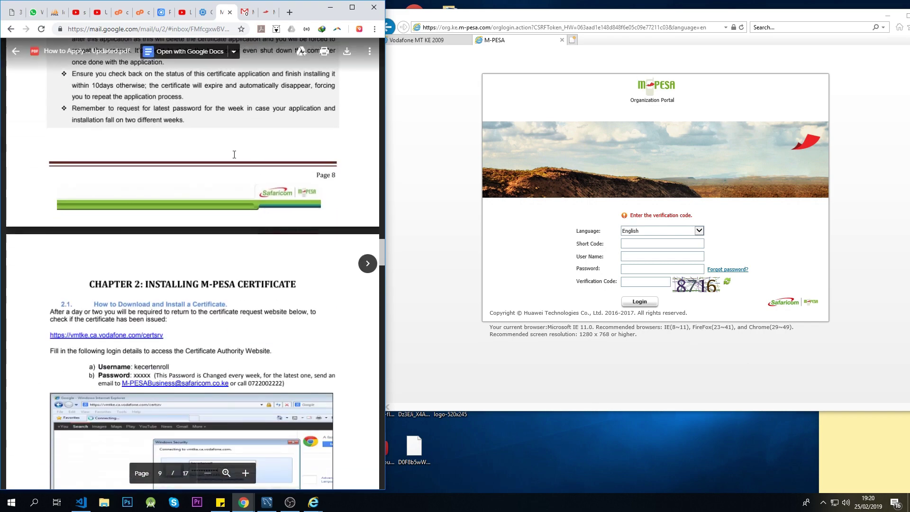
pyautogui.click(15, 54)
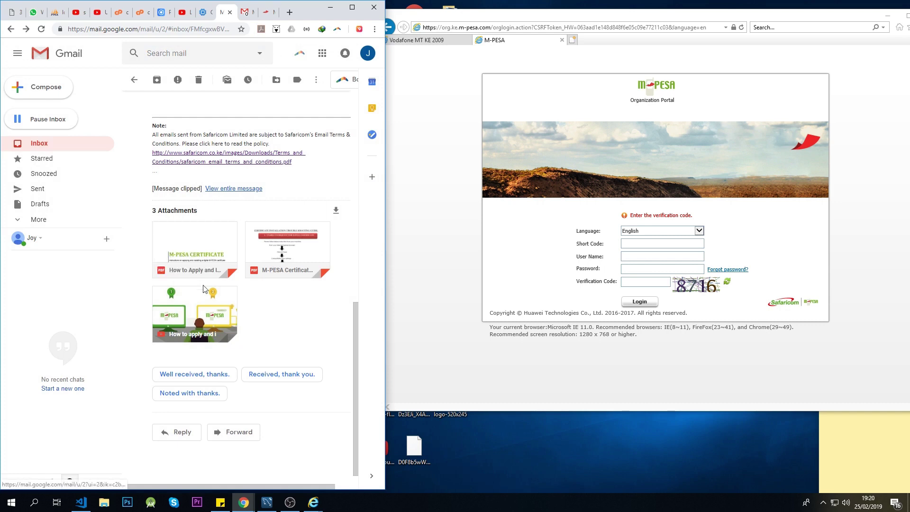